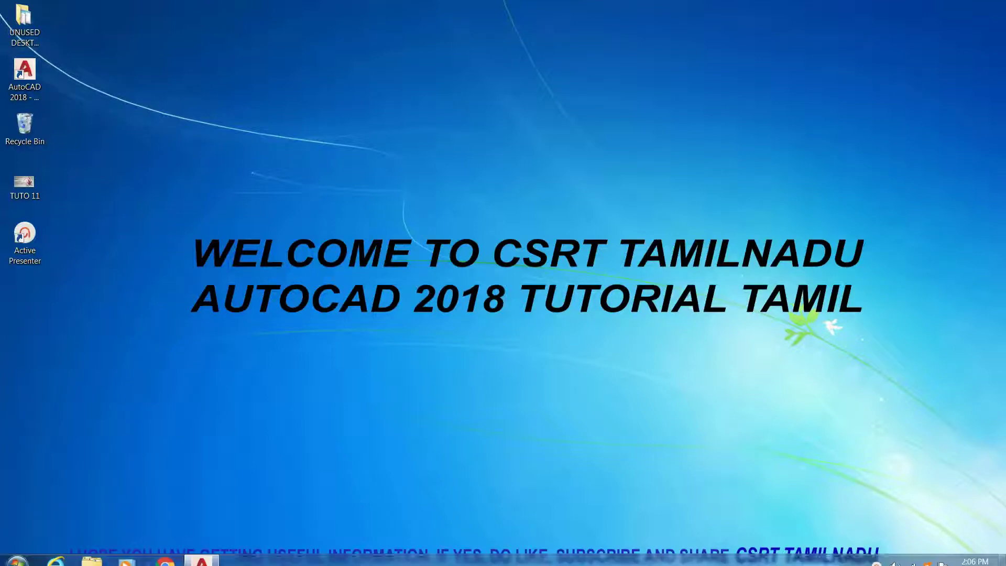
Step: Bring the AutoCAD 2018 window showing FOR LENGTHEN COMMAND.dwg to the front
left_click(205, 554)
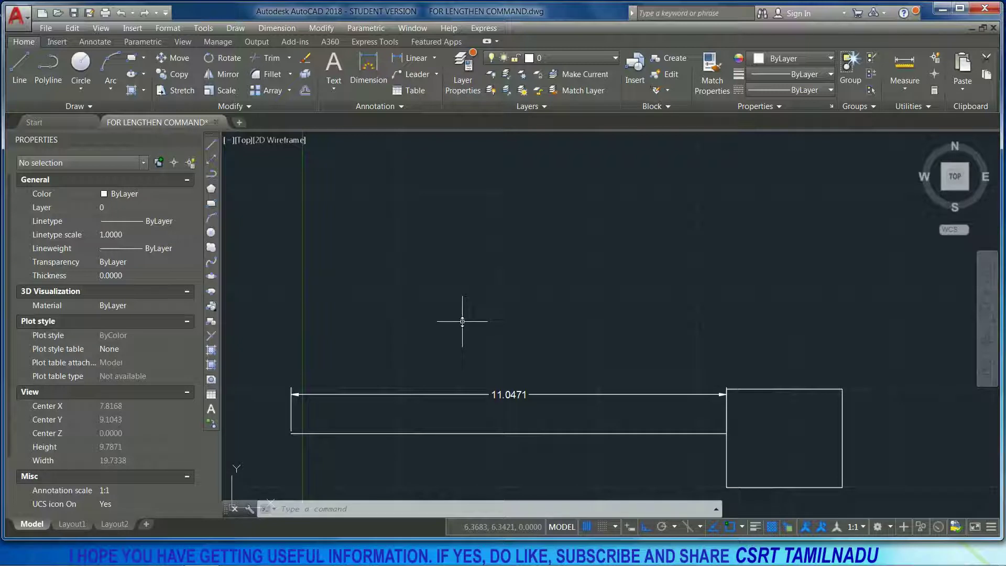
Step: Select the dimensioned line and extend its right end into the rectangle to 12.1875
left_click(710, 438)
left_click(686, 414)
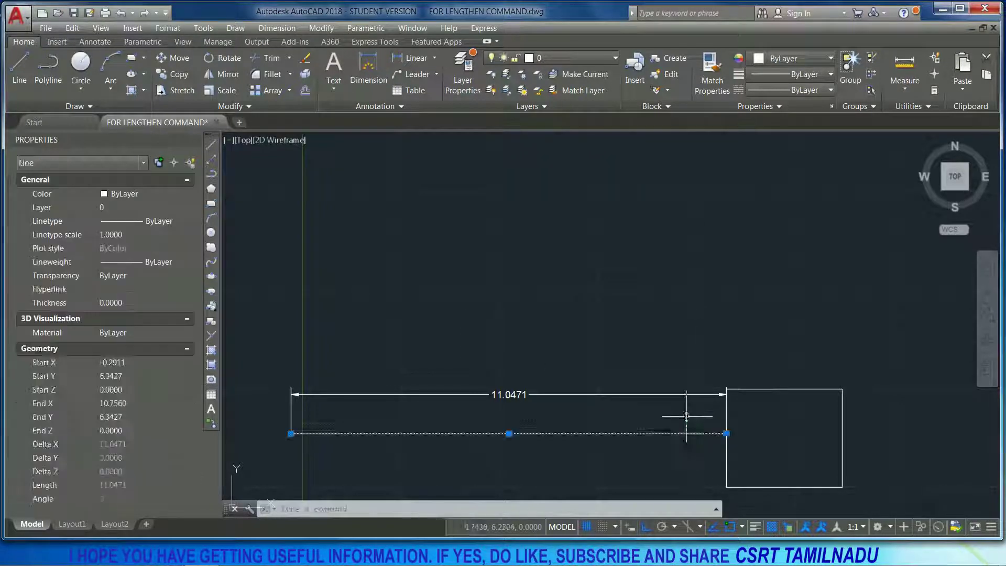
key("Escape")
left_click(676, 443)
left_click(650, 427)
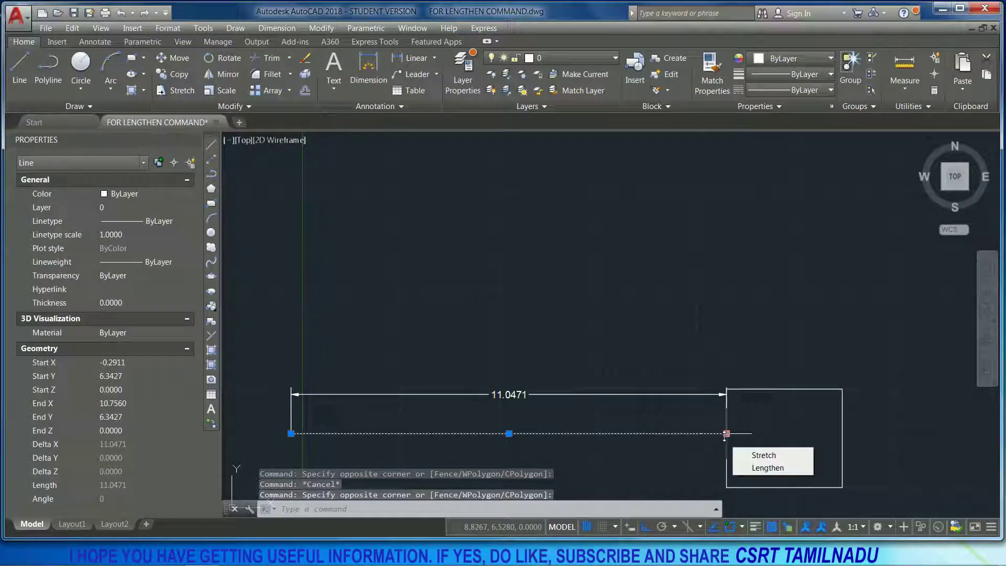
mouse_move(725, 433)
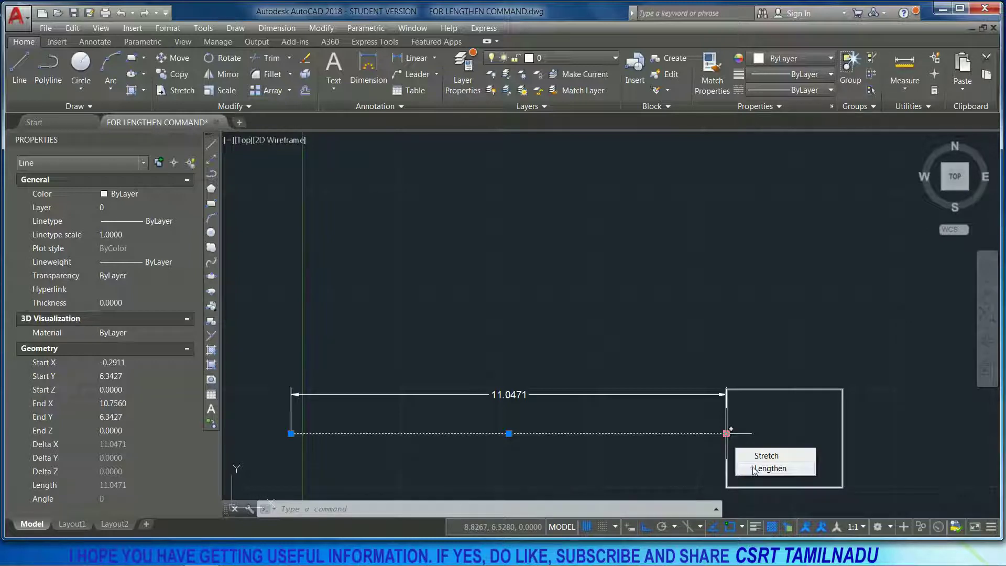
left_click(752, 469)
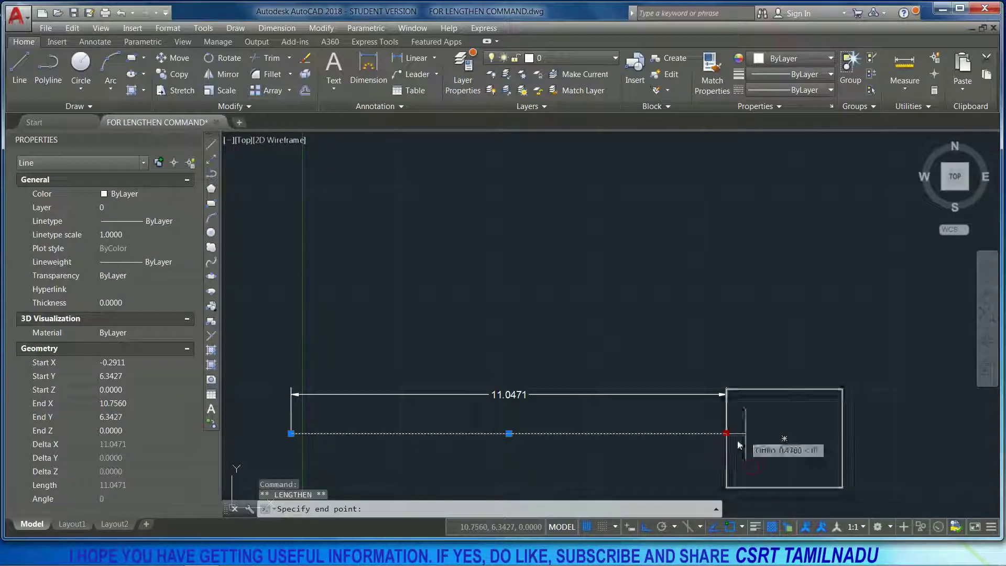
left_click(771, 433)
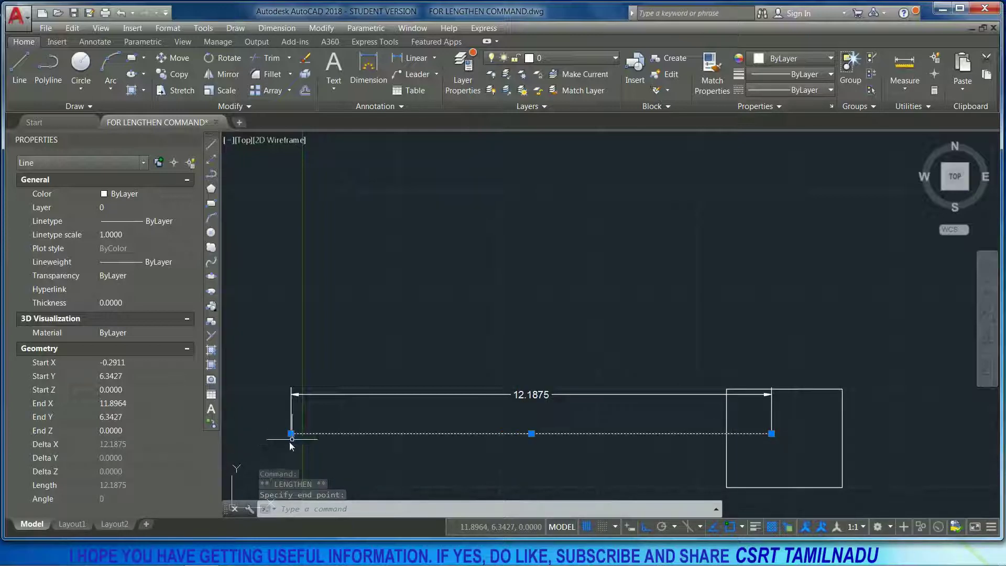
mouse_move(291, 432)
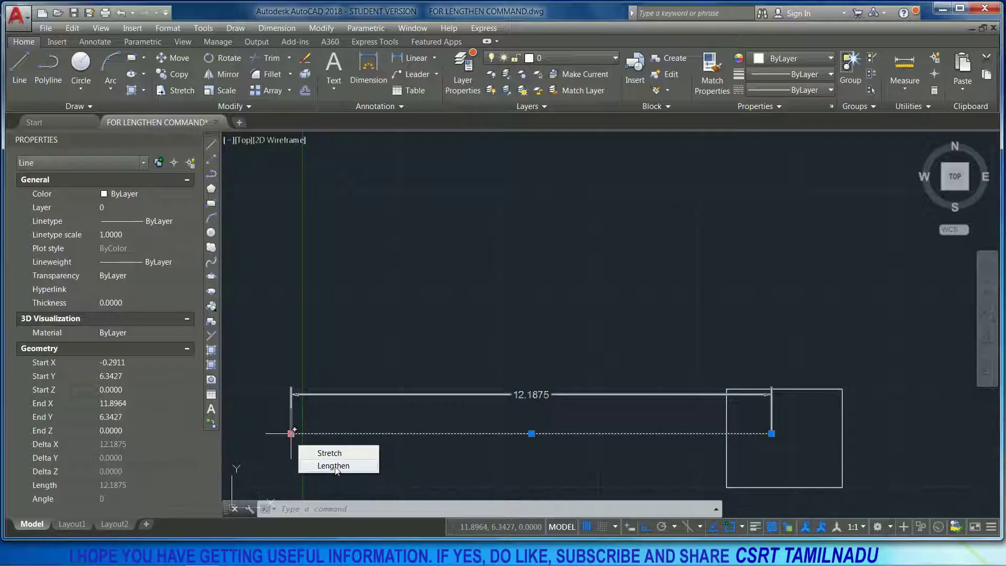
Step: Pull the line's left end inward with the grip Lengthen option so it measures 11.9200
left_click(335, 466)
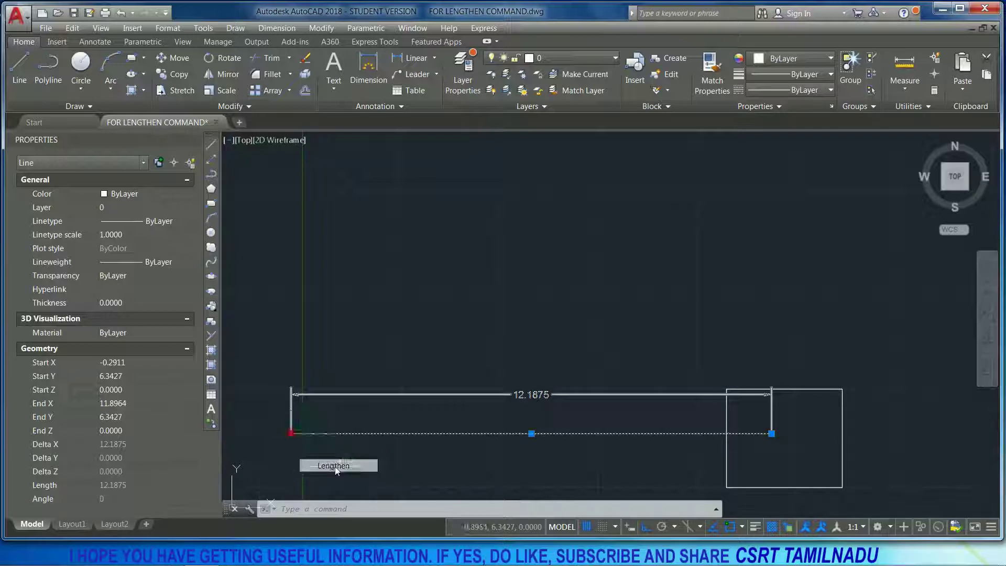
mouse_move(291, 433)
left_click(473, 433)
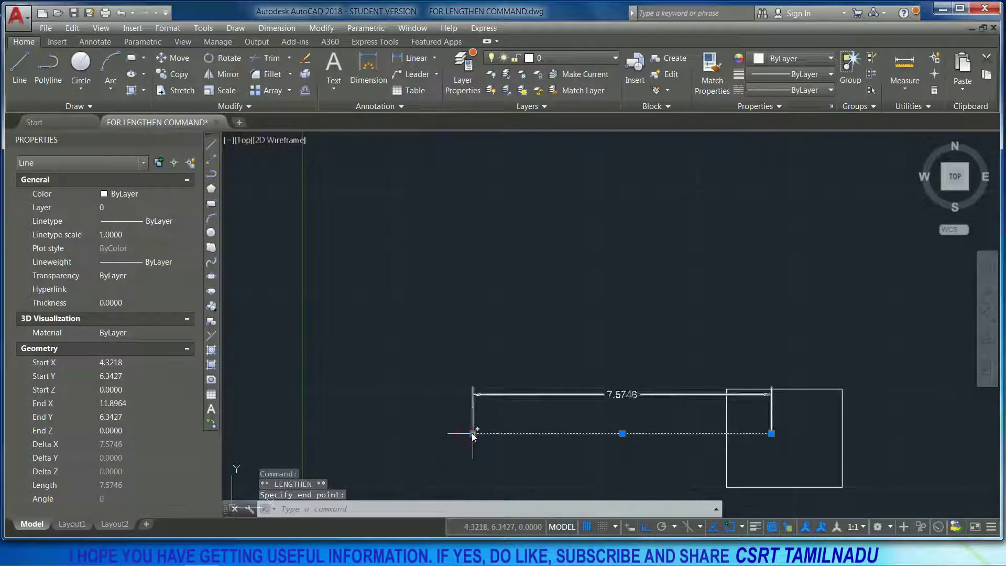
left_click(499, 464)
left_click(300, 433)
key("Escape")
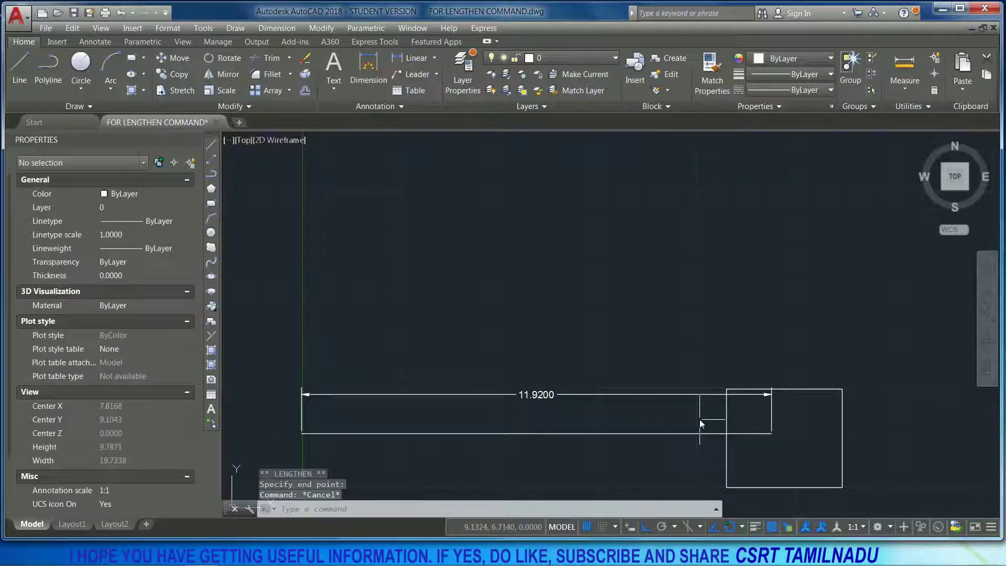
Step: Select the line and extend its right end to the rectangle's right edge
scroll(844, 435, "up", 5)
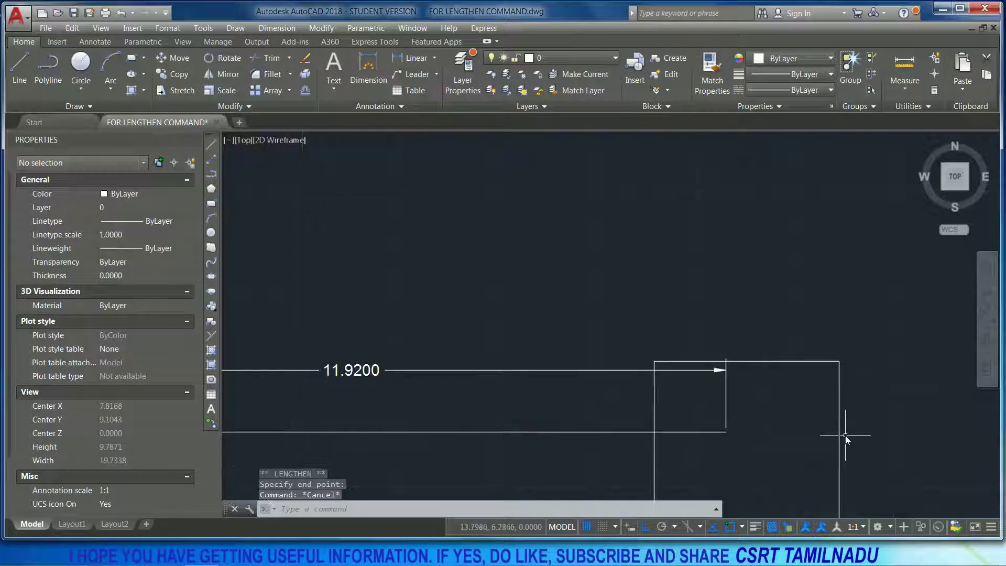
scroll(714, 443, "down", 2)
middle_click_drag(681, 391, 657, 343)
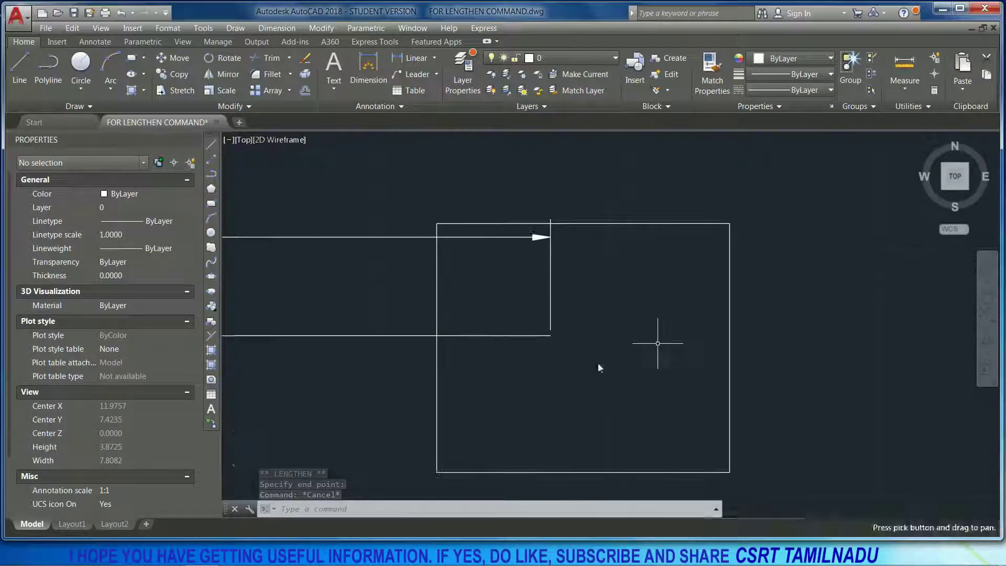
left_click(501, 359)
left_click(467, 315)
scroll(530, 359, "down", 3)
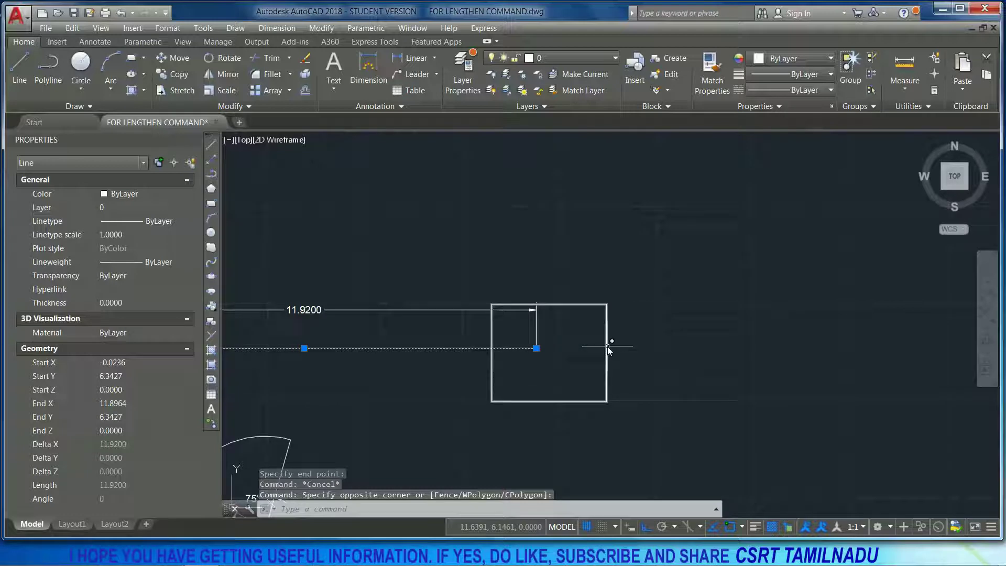
middle_click_drag(524, 362, 725, 389)
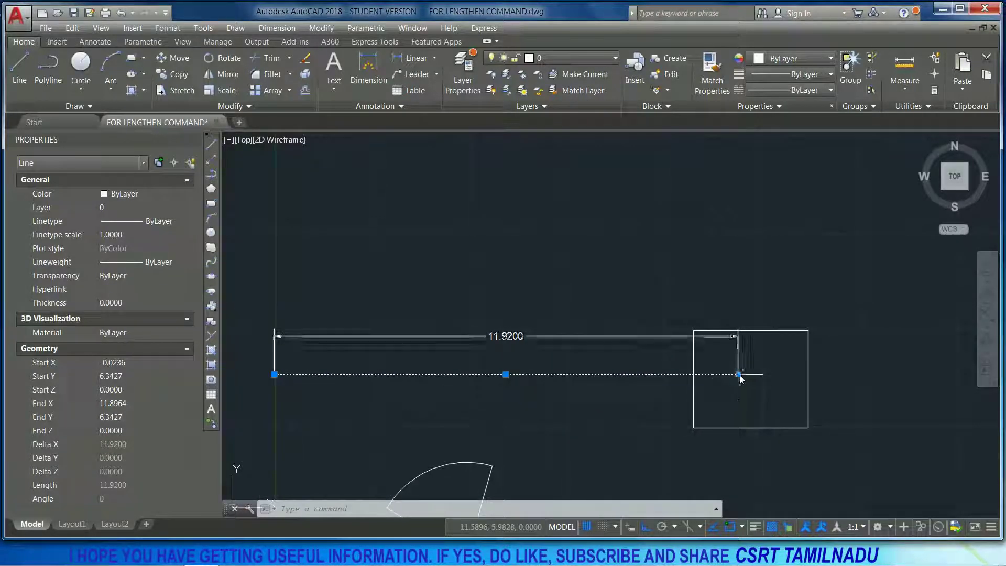
left_click(767, 408)
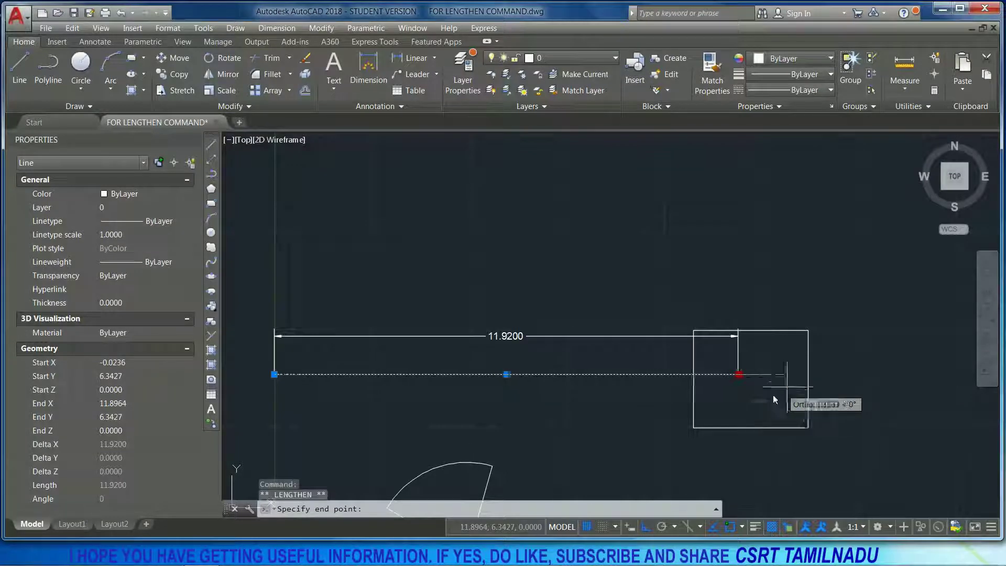
left_click(809, 375)
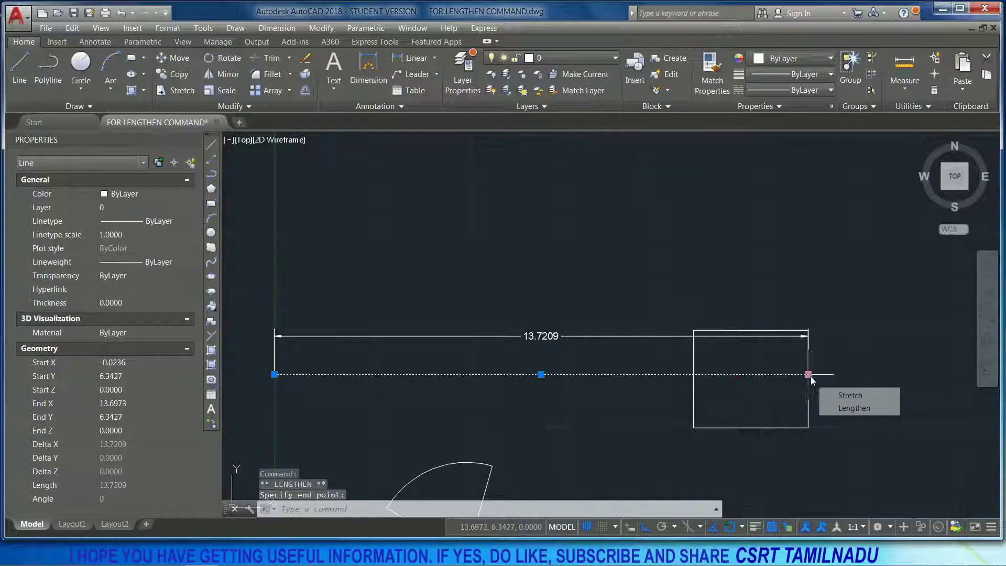
Step: Shorten the line to 12.4036, then back to the rectangle's left edge at 10.7796
left_click(838, 408)
left_click(757, 375)
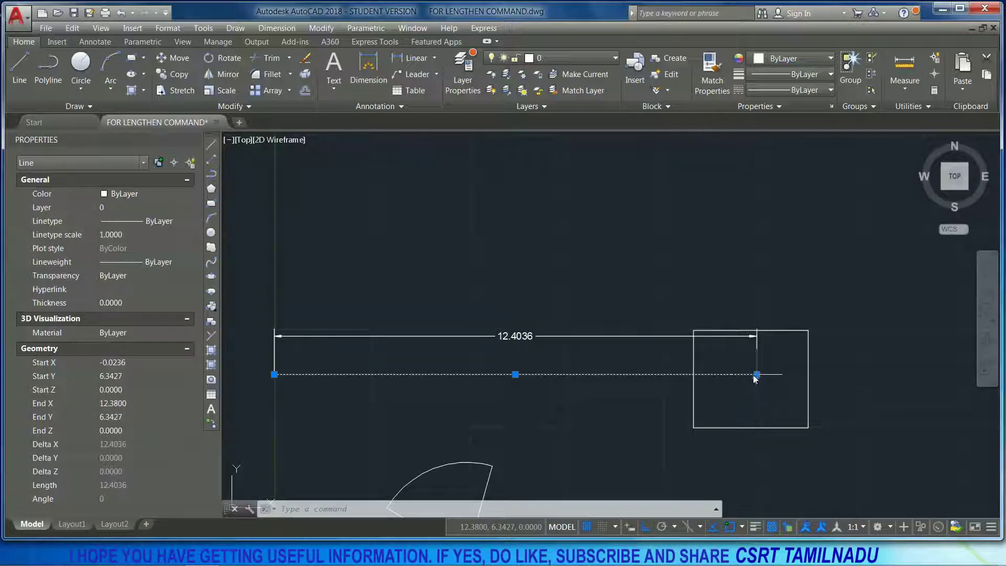
left_click(796, 411)
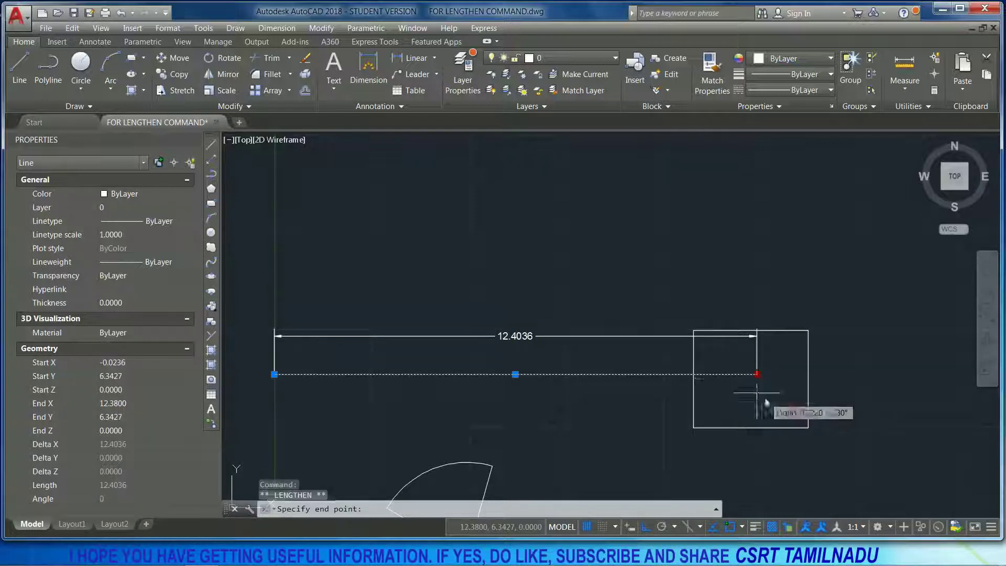
left_click(694, 375)
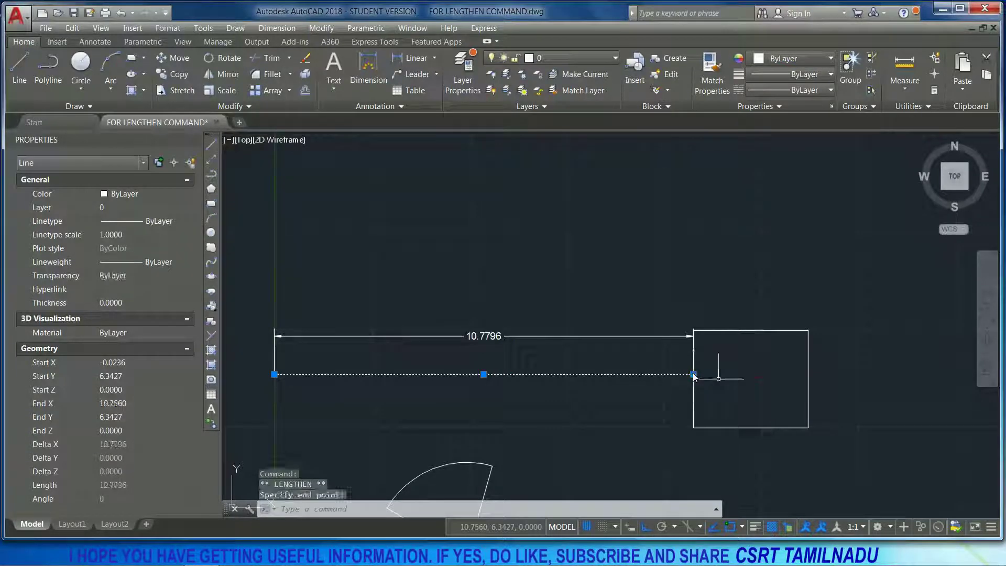
key("Escape")
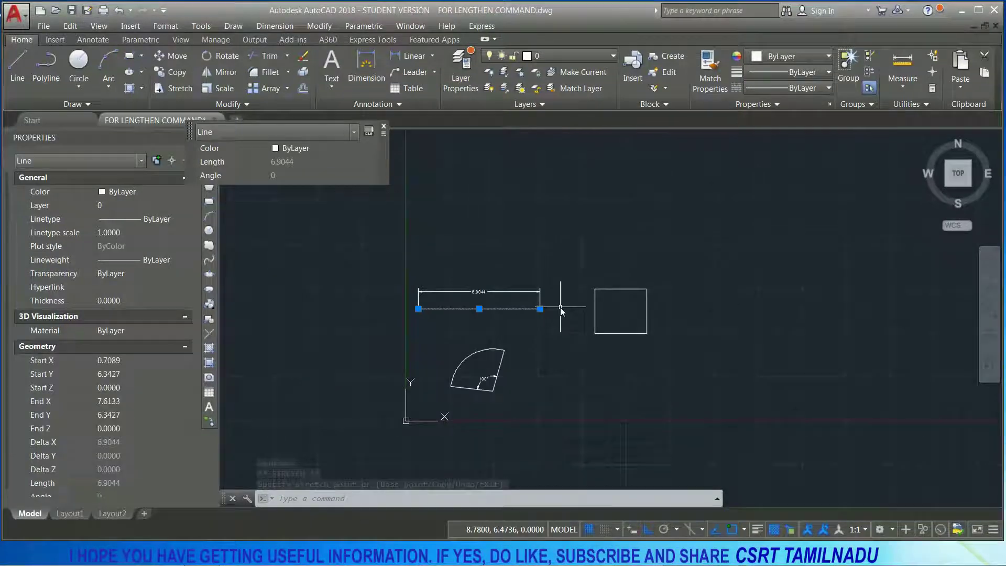
key("Escape")
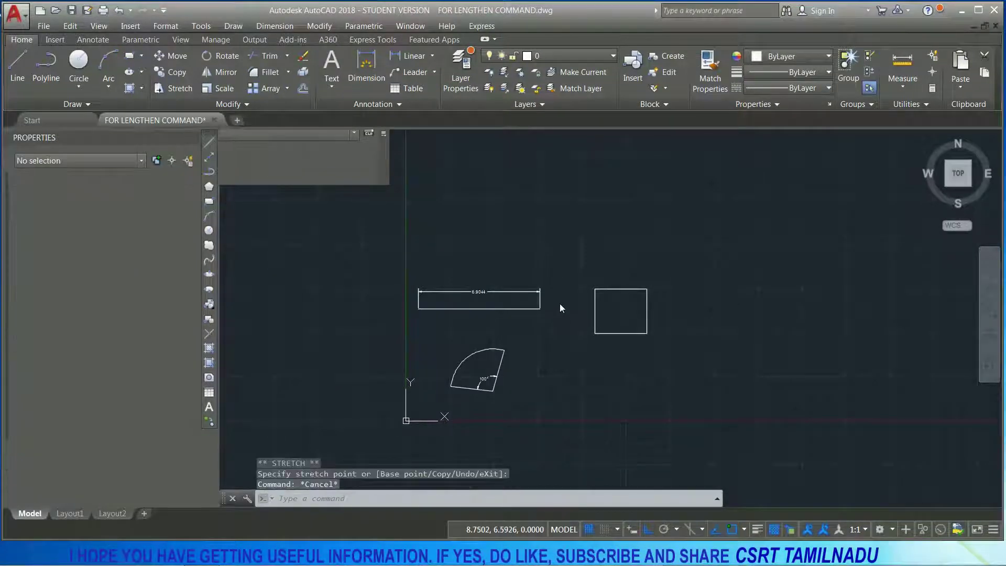
Step: Start LENGTHEN with the LEN alias, then cancel it
scroll(487, 301, "up", 8)
scroll(487, 302, "down", 6)
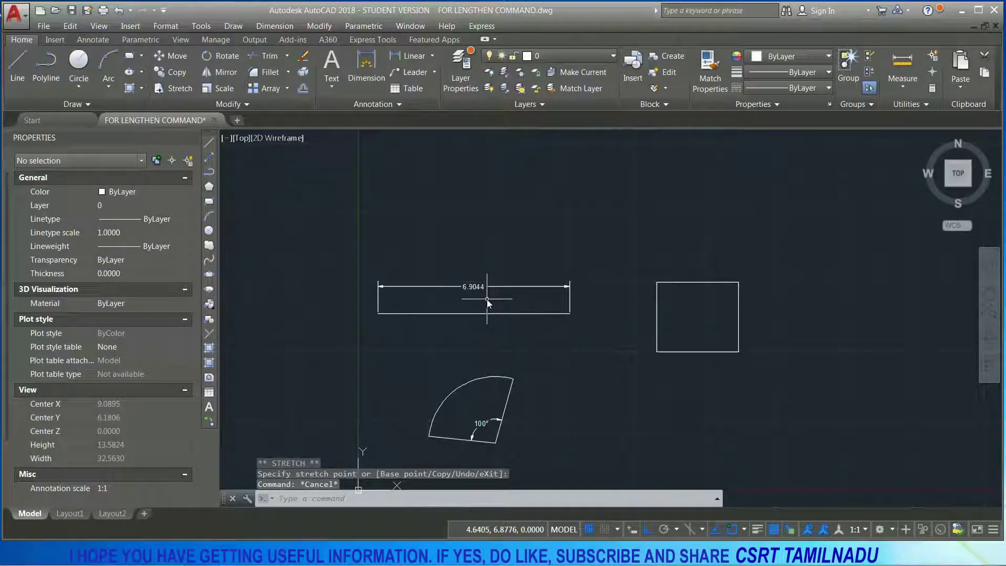
type("LEN")
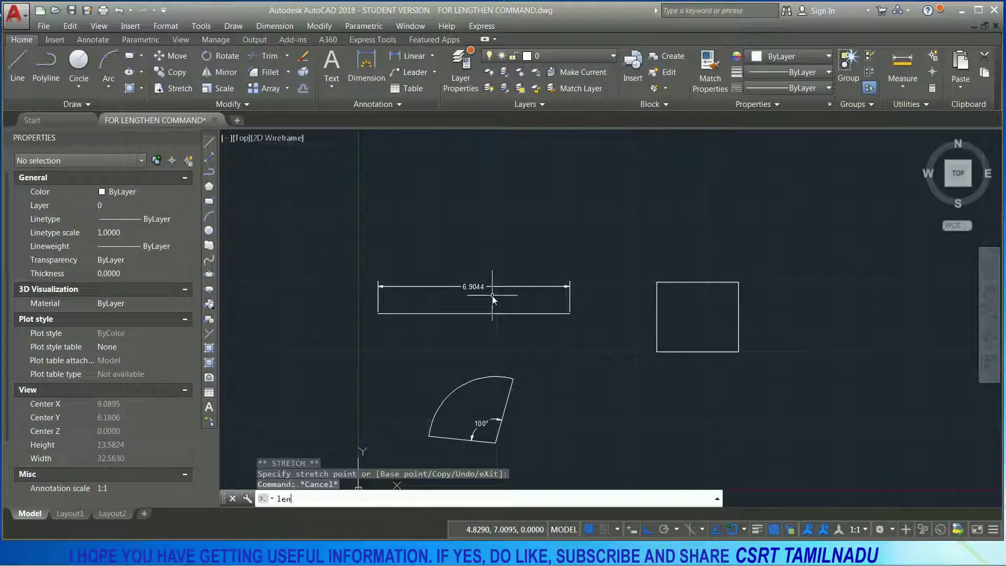
key("Return")
key("Escape")
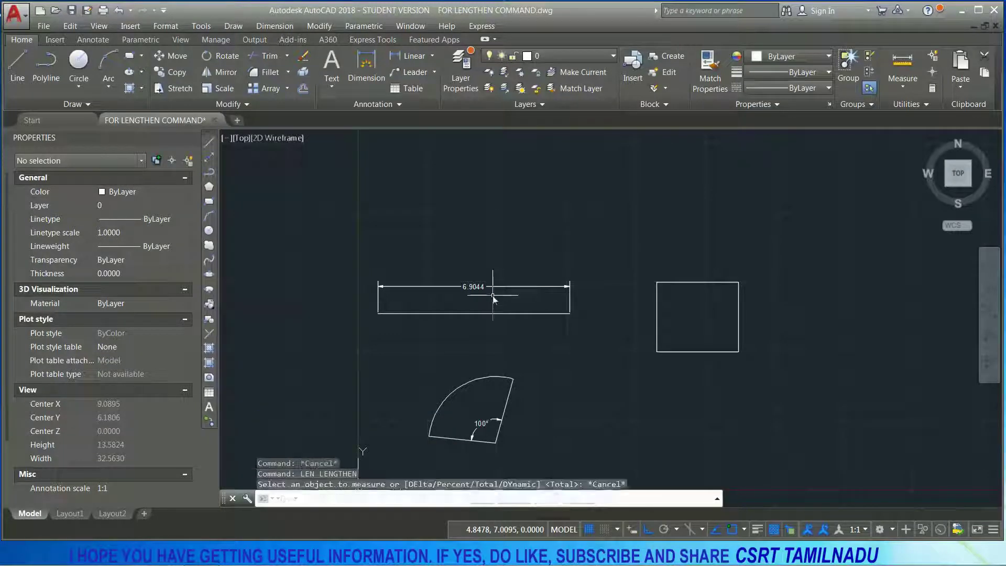
Step: Start LENGTHEN from the expanded Modify panel's command list
left_click(226, 103)
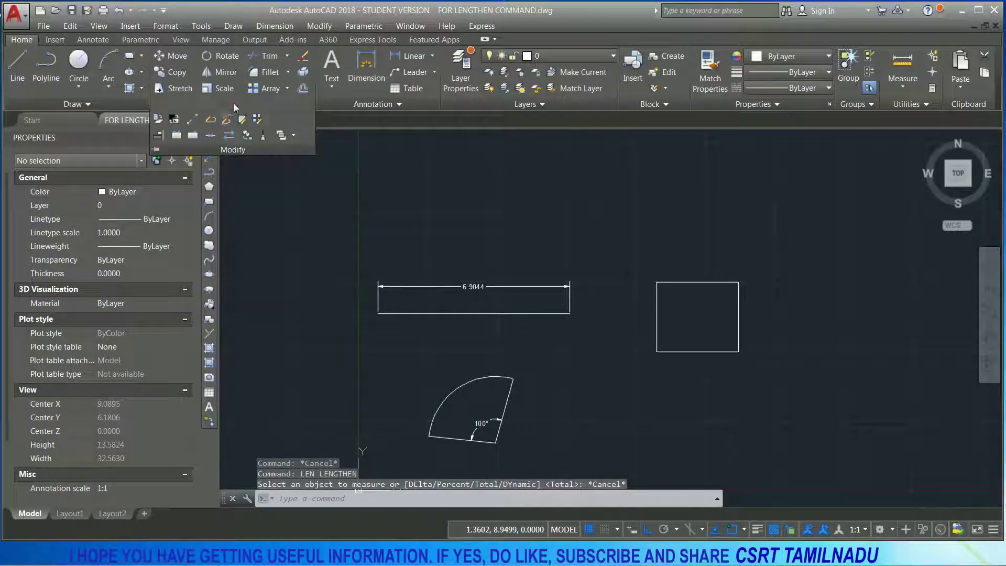
key("Escape")
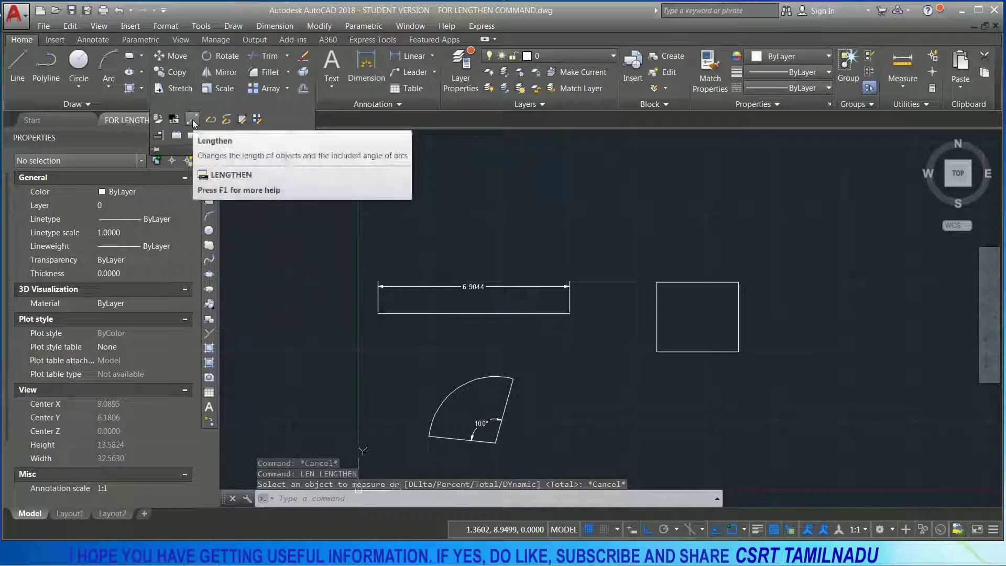
left_click(329, 28)
left_click(336, 267)
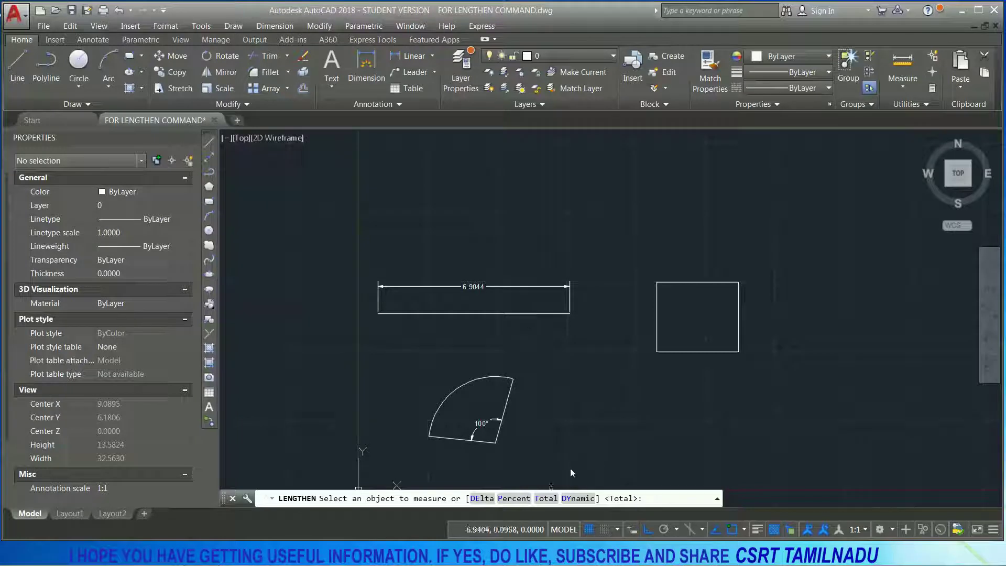
Step: Cancel the pending Delta option and undo the earlier lengthening edits
left_click(478, 499)
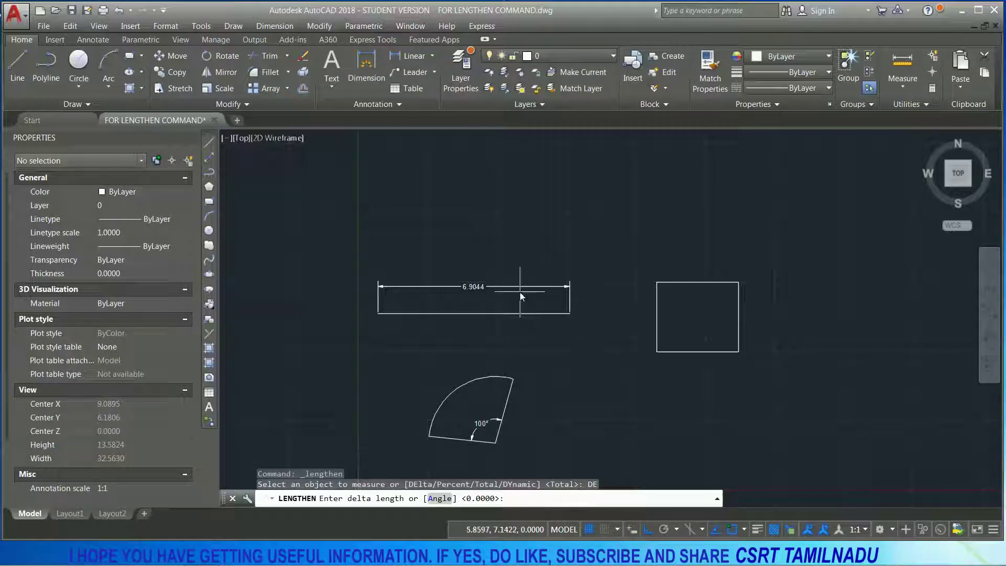
scroll(521, 293, "up", 4)
key("Escape")
scroll(517, 349, "down", 1)
scroll(521, 351, "down", 1)
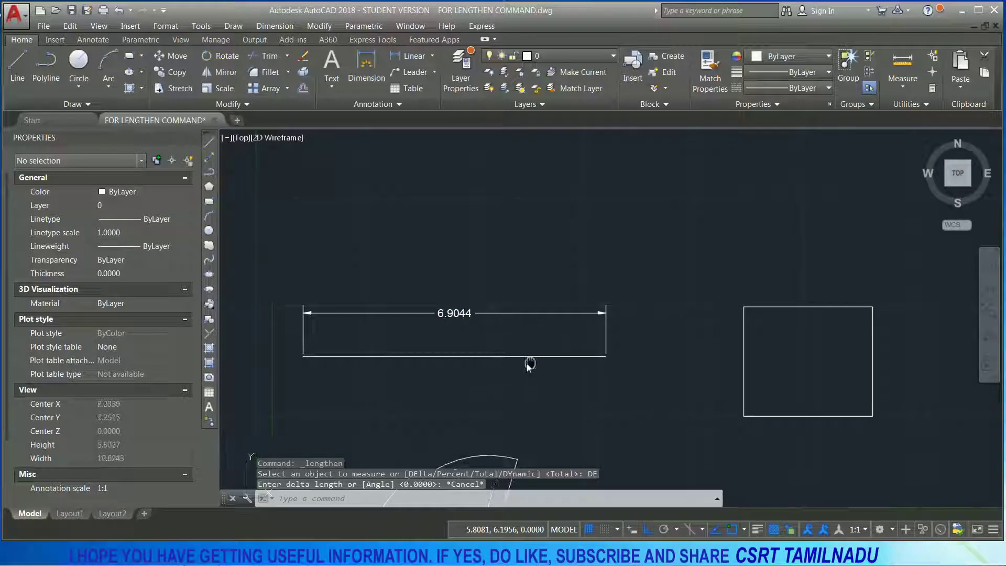
key("ctrl+z")
key("ctrl+z")
key("ctrl+z")
key("ctrl+z")
key("ctrl+z")
key("ctrl+z")
key("ctrl+z")
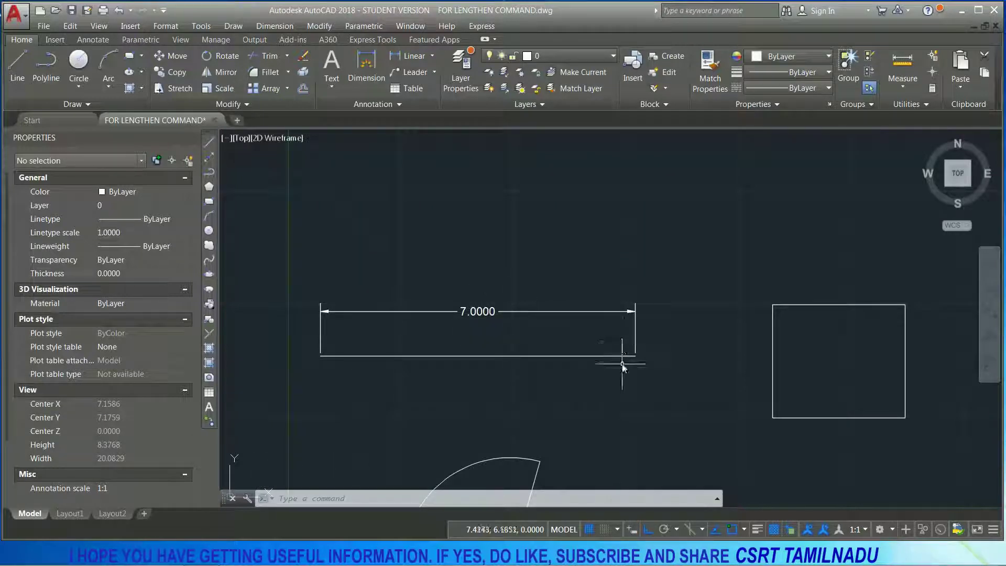
Step: Lengthen the bottom line by a delta of 3 to 10.0000, then undo back to 7.0000
type("l")
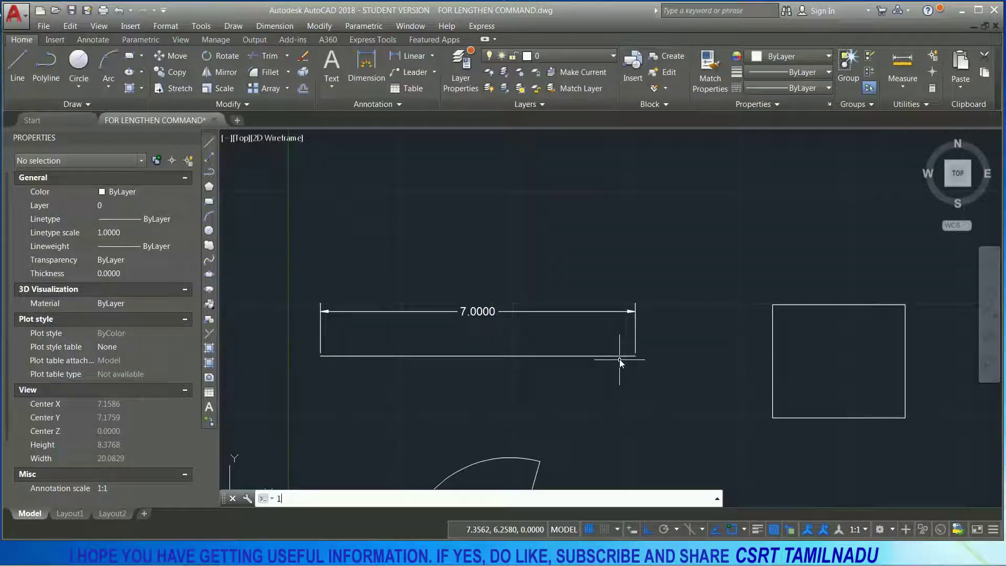
key("Return")
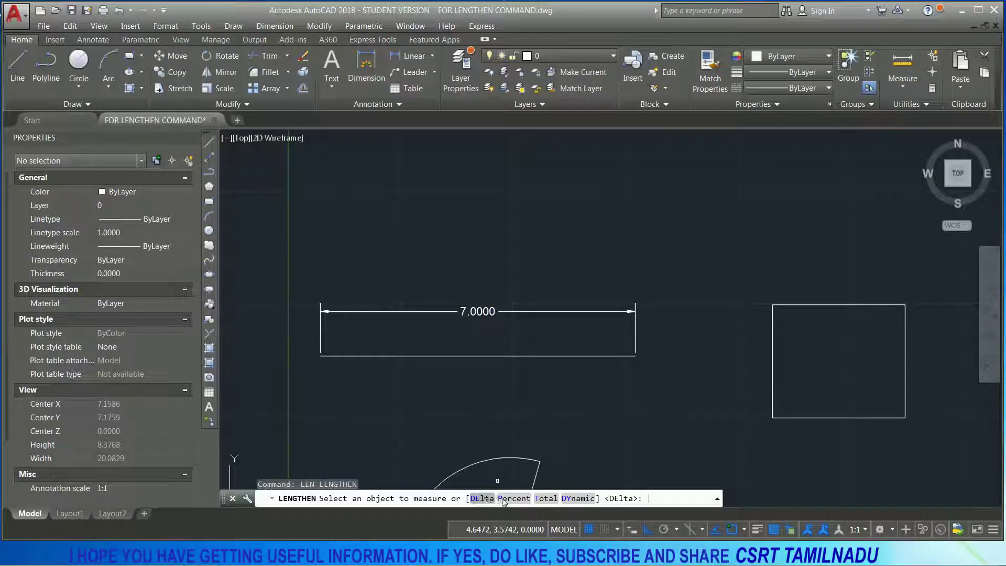
left_click(503, 500)
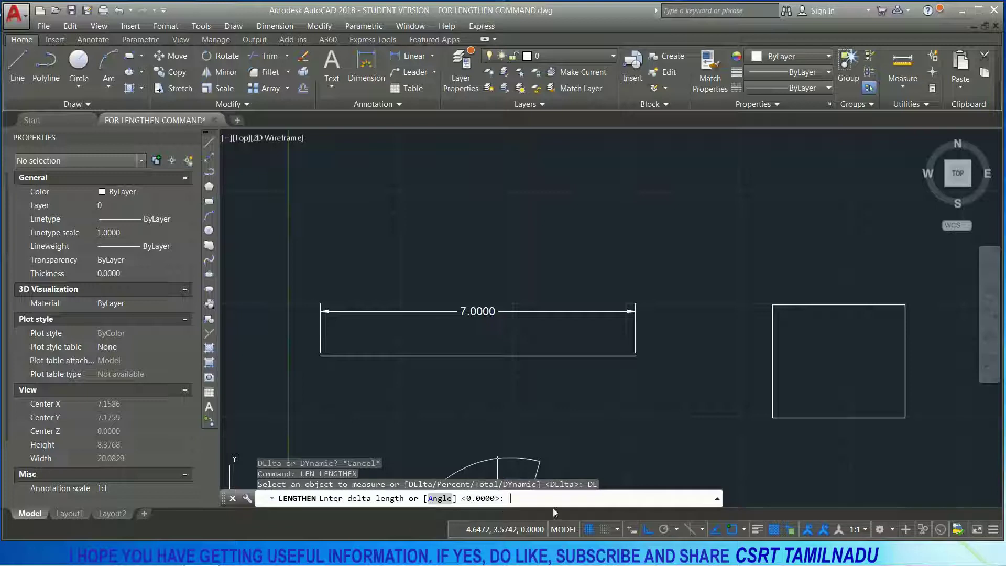
type("3")
key("Return")
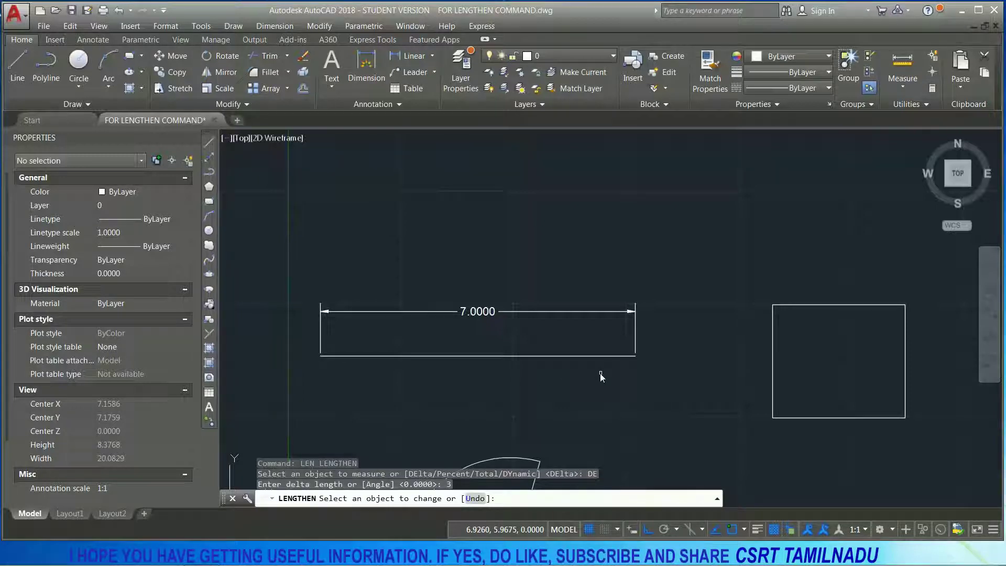
left_click(617, 357)
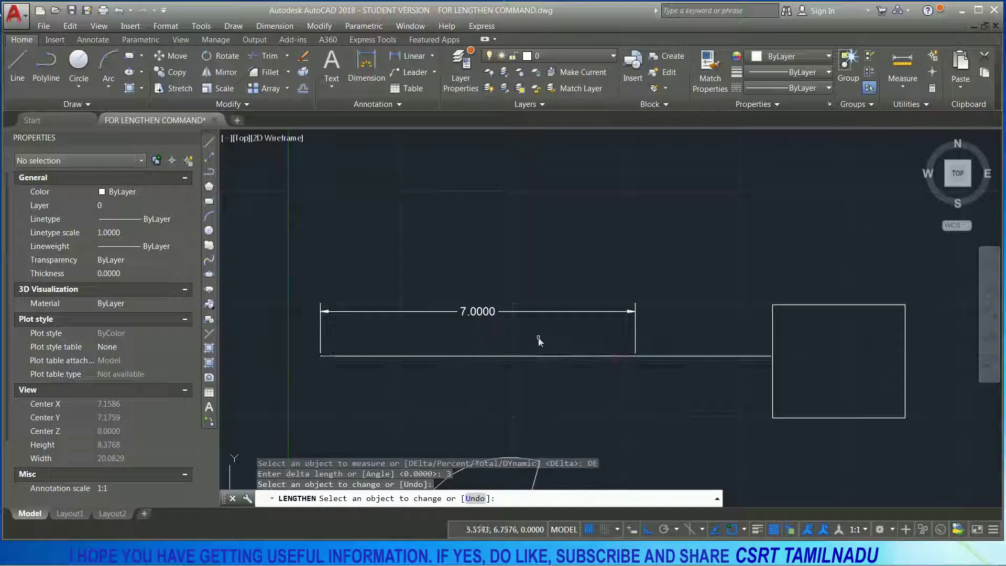
left_click(773, 362)
key("Return")
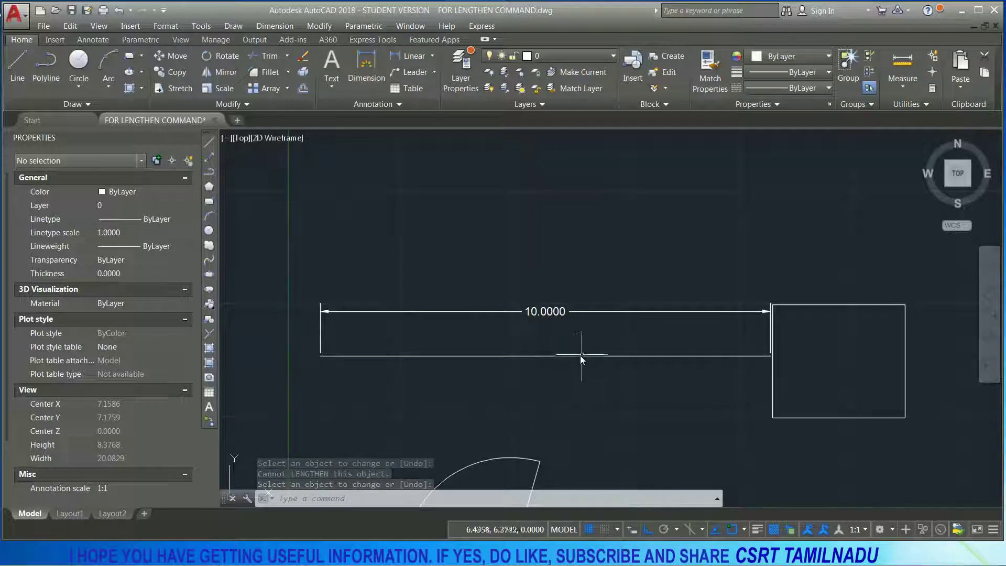
key("ctrl+z")
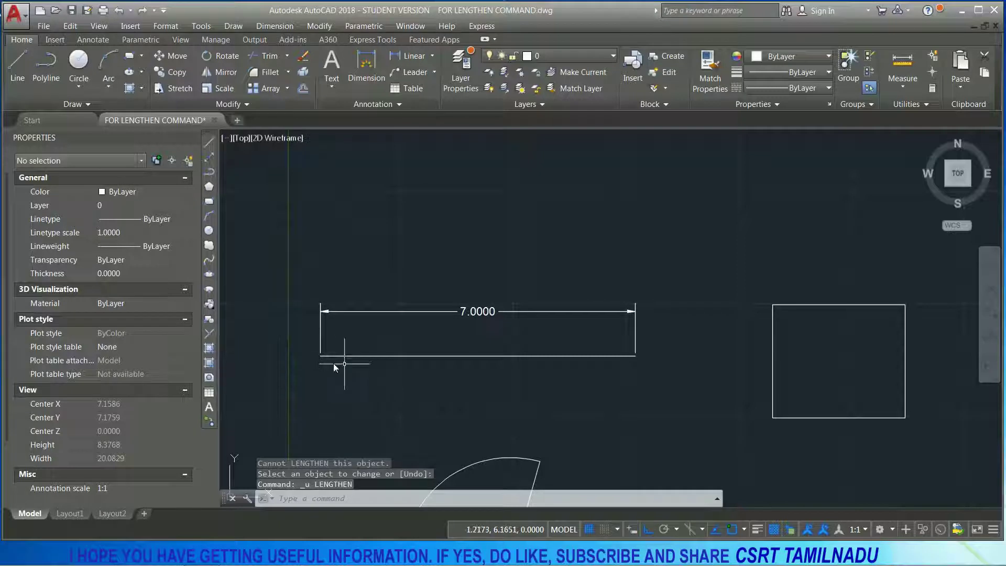
Step: Start LENGTHEN with a DElta value of 4
type("l")
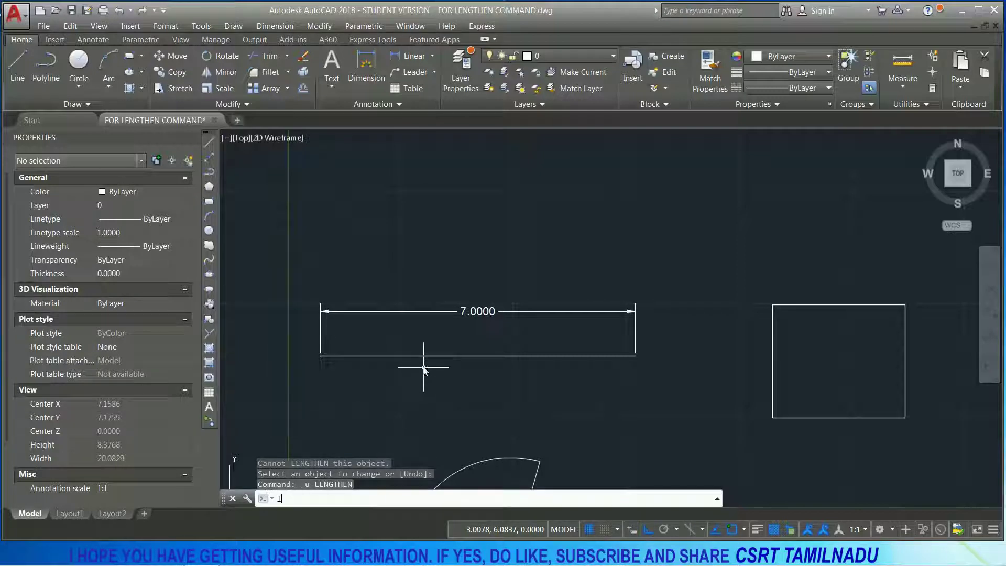
type("en")
key("Return")
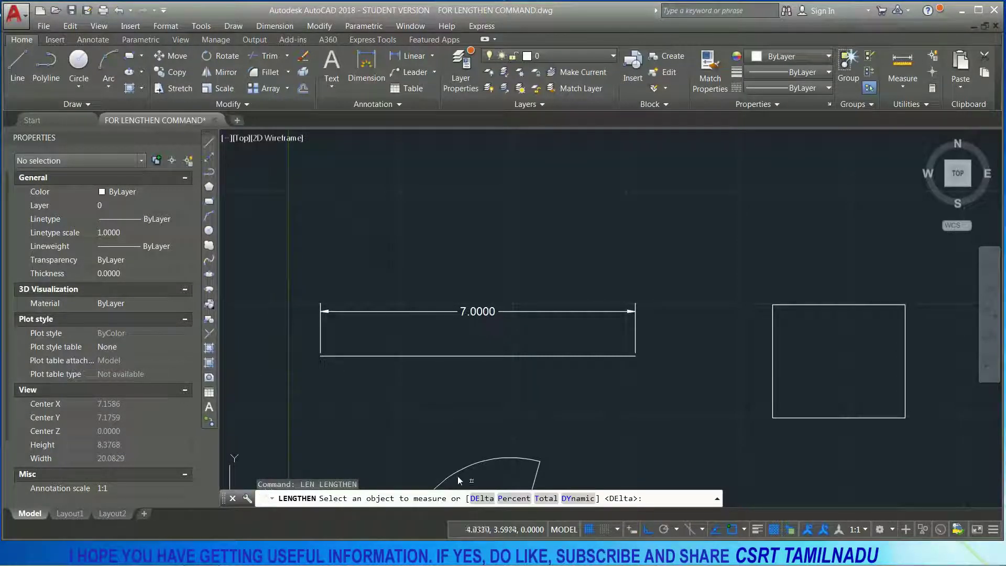
left_click(473, 499)
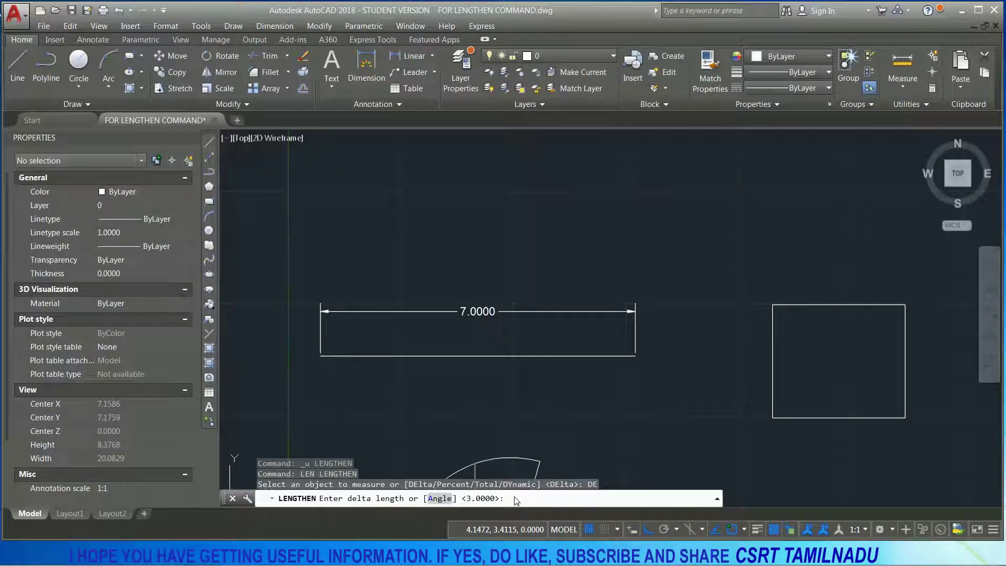
type("4")
key("Return")
Step: Extend the bottom line 4 units at its left end so it reads 11.0000
middle_click_drag(394, 392, 594, 385)
scroll(817, 367, "down", 2)
middle_click_drag(797, 381, 652, 361)
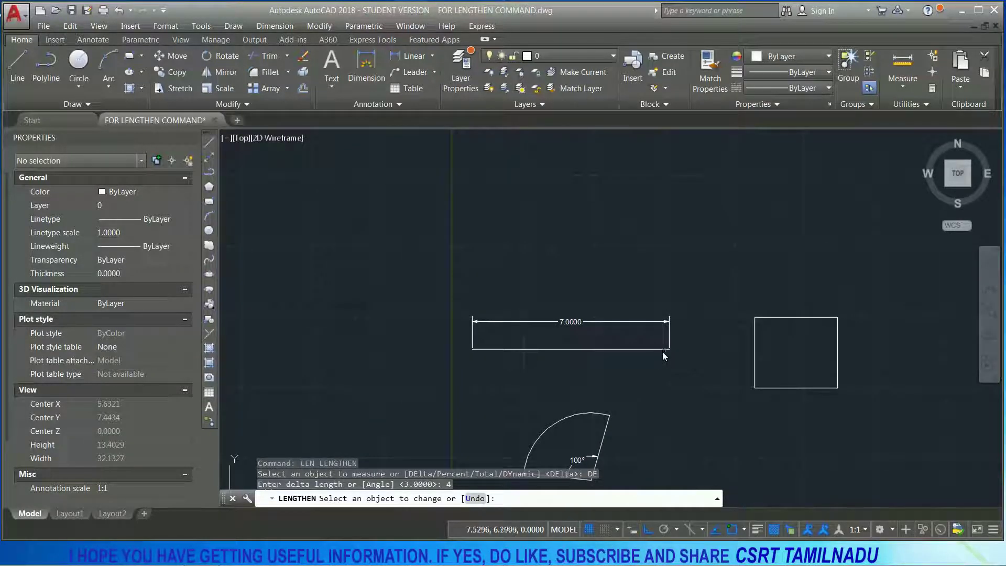
left_click(664, 350)
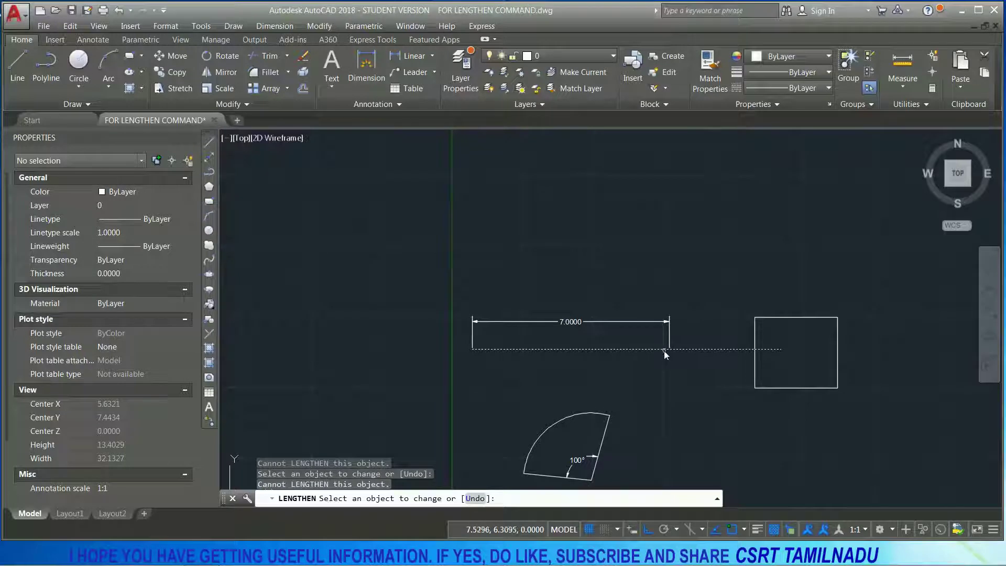
left_click(480, 348)
key("Return")
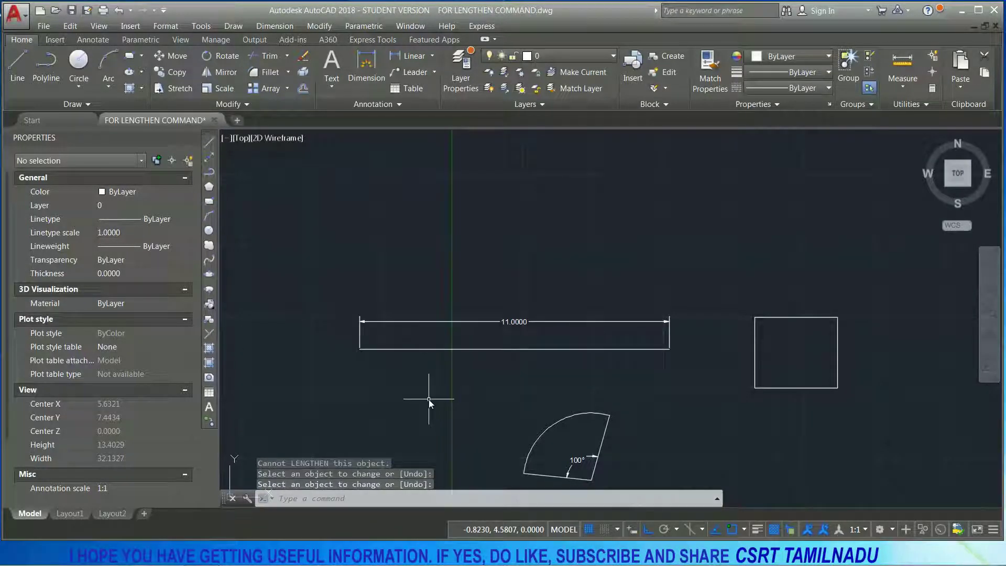
scroll(482, 412, "down", 2)
scroll(489, 419, "up", 4)
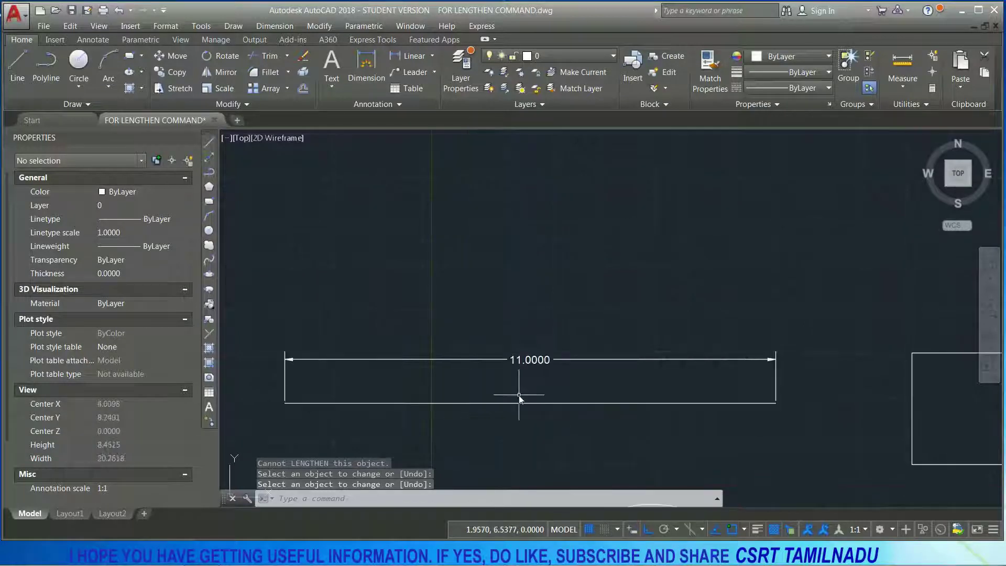
scroll(517, 414, "down", 2)
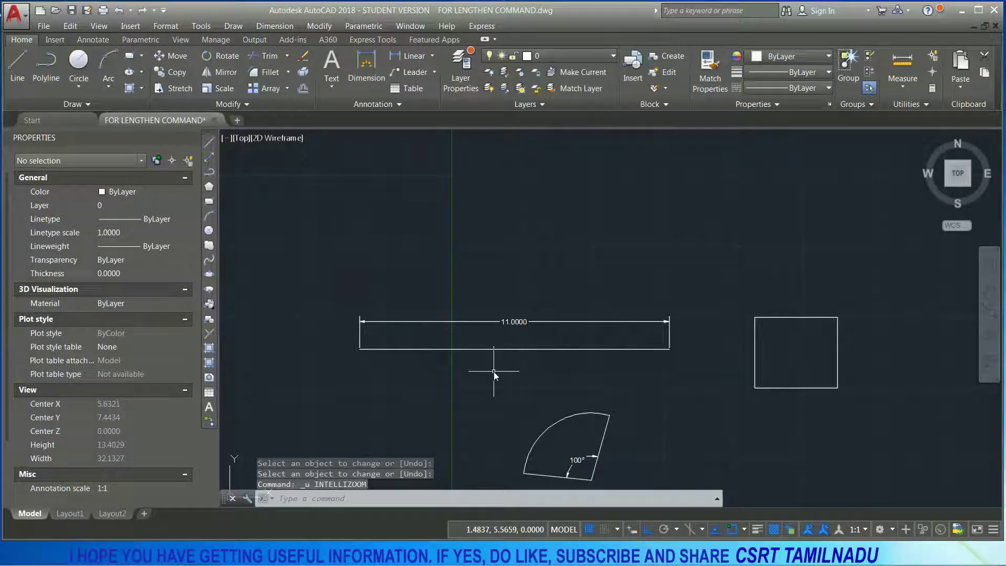
left_click(566, 422)
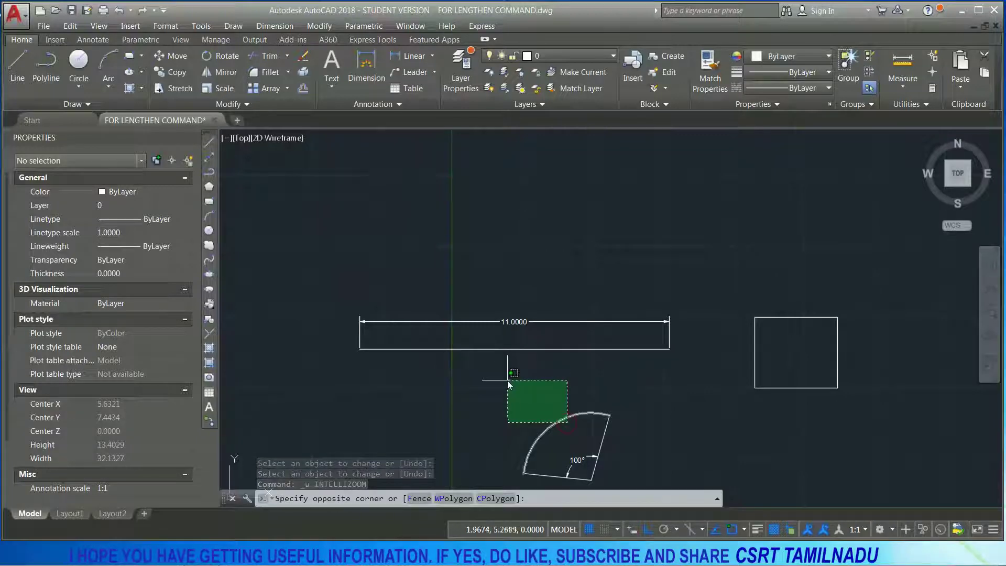
left_click(509, 380)
key("Escape")
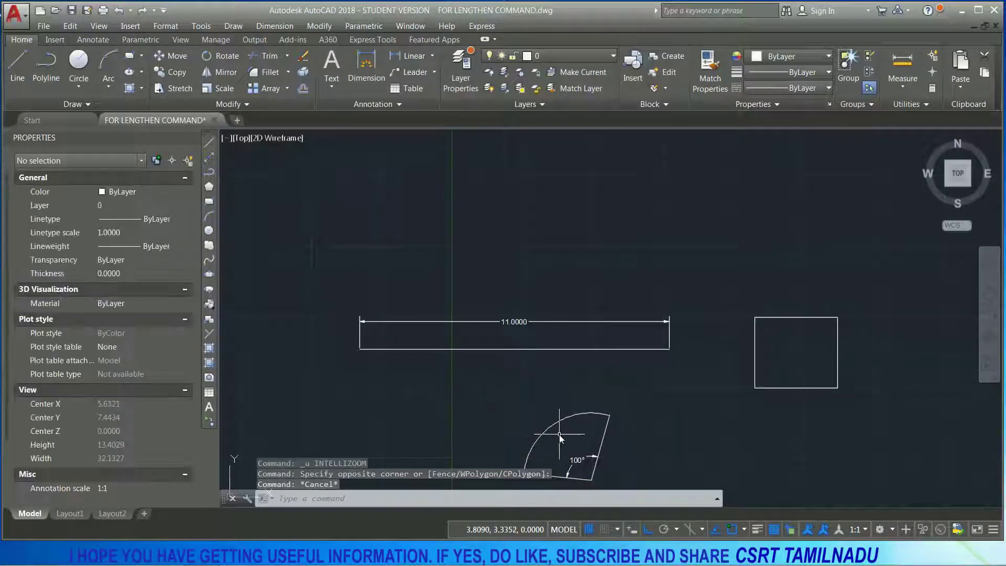
middle_click_drag(559, 435, 543, 380)
scroll(545, 388, "down", 1)
scroll(555, 401, "up", 3)
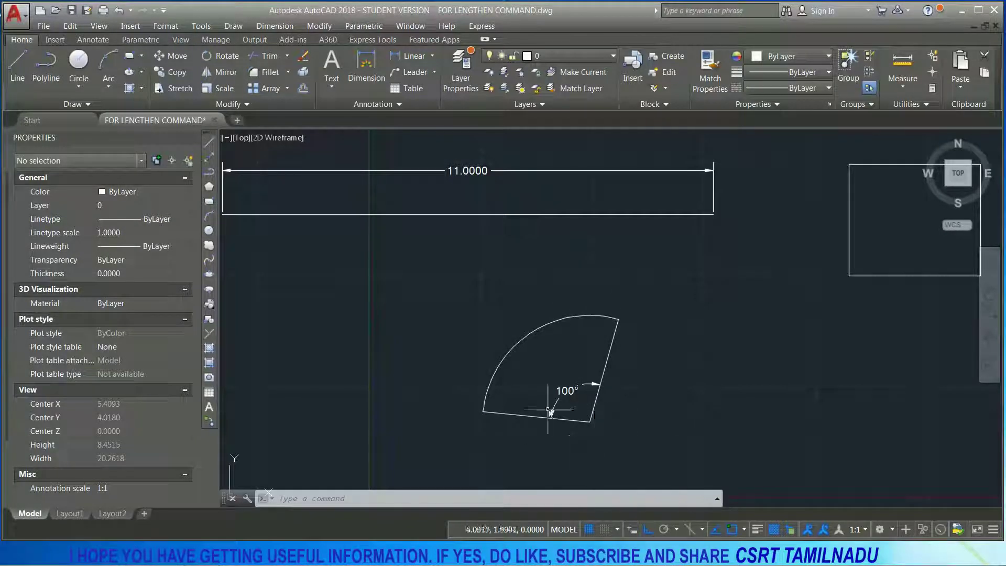
scroll(563, 400, "down", 4)
scroll(562, 401, "up", 4)
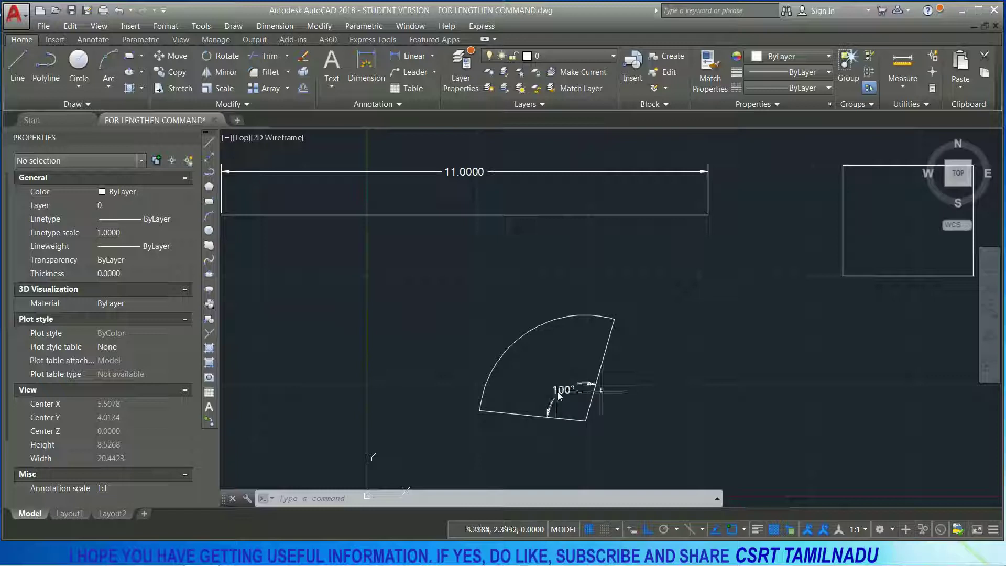
type("len")
key("Return")
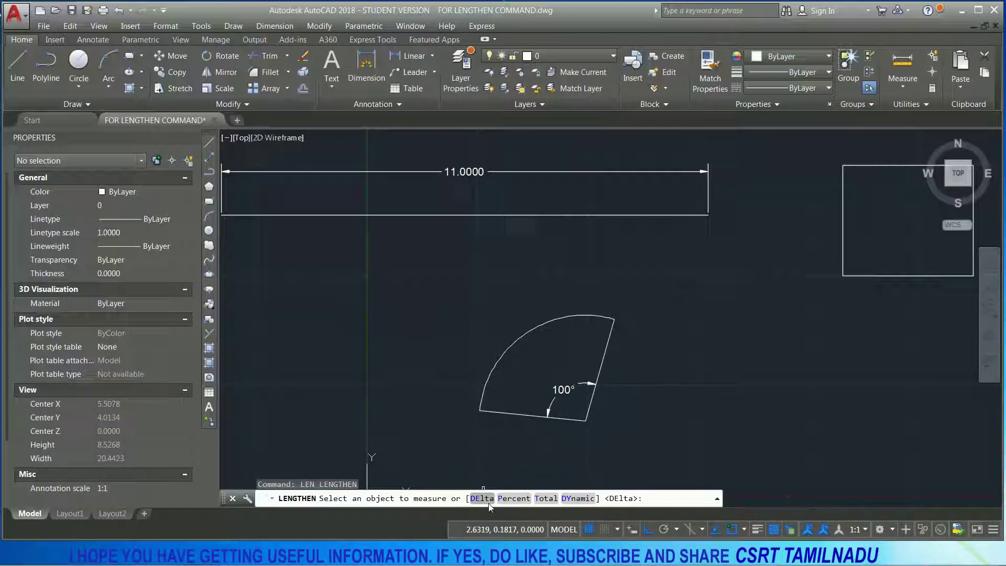
left_click(490, 501)
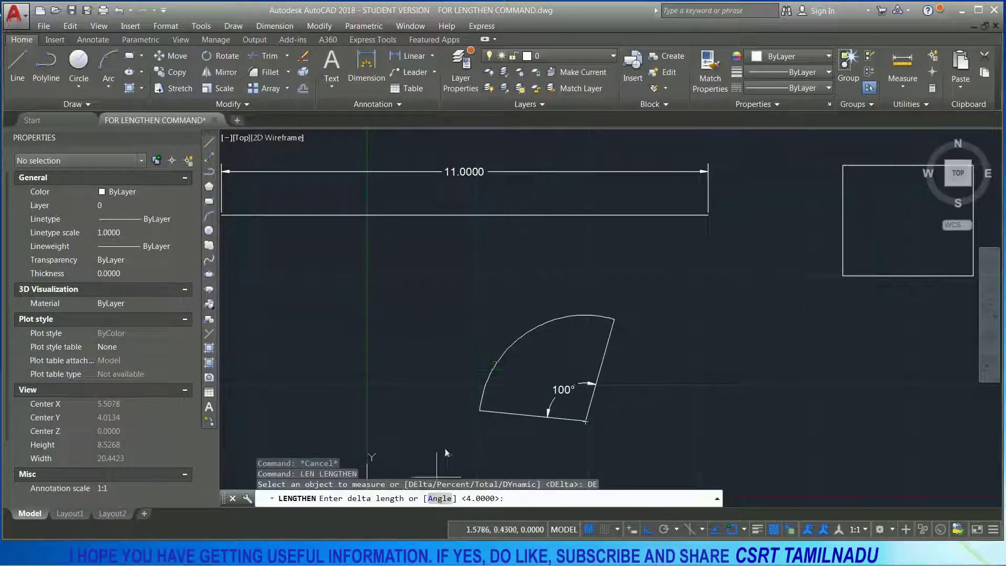
left_click(441, 498)
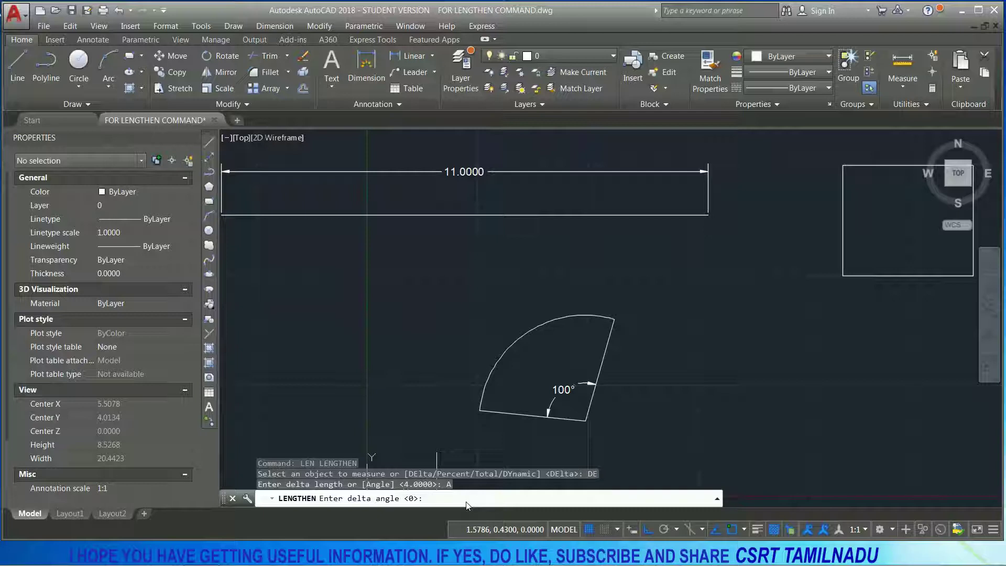
type("50")
key("Return")
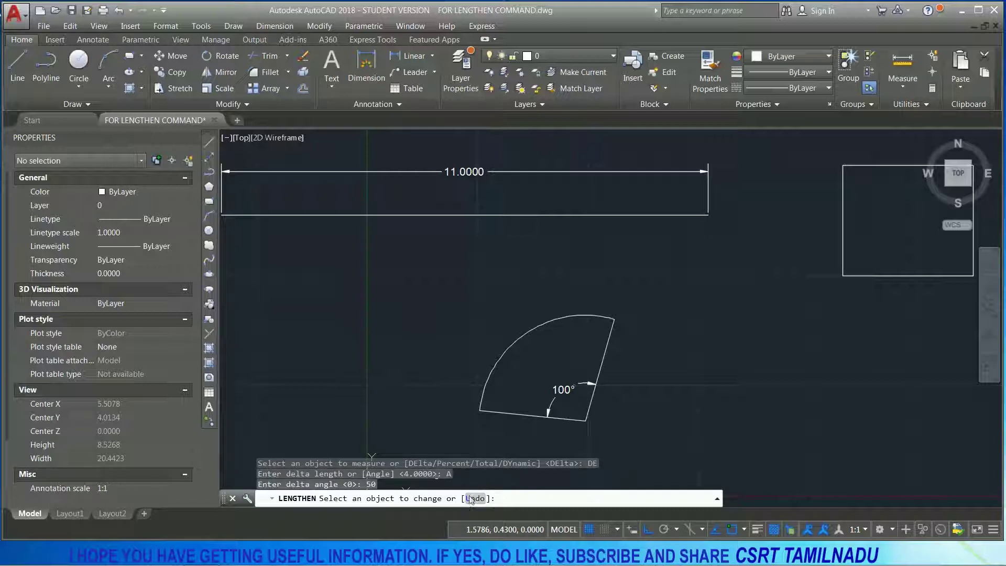
left_click(612, 332)
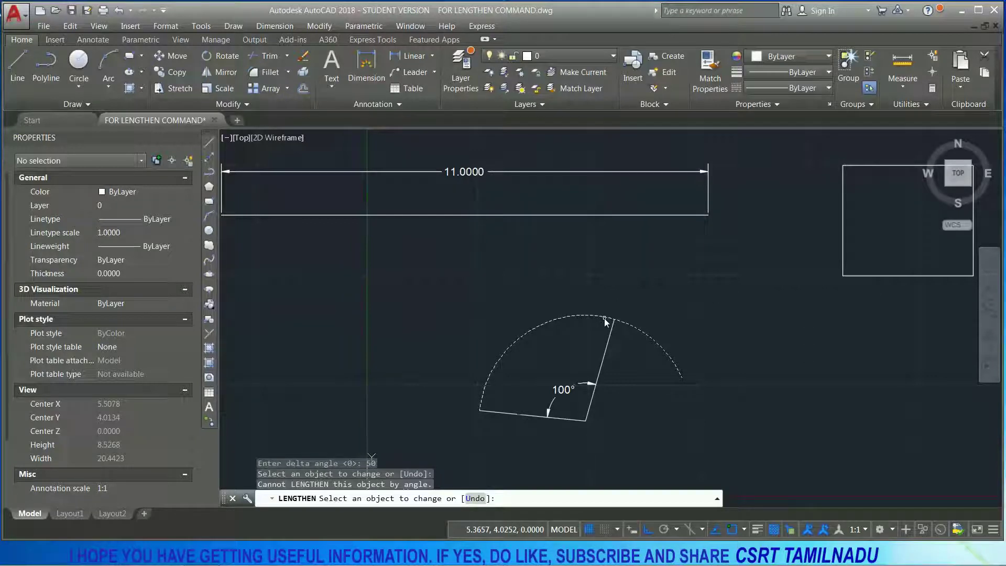
left_click(483, 406)
scroll(482, 406, "down", 3)
scroll(498, 399, "down", 1)
left_click(502, 397)
left_click(502, 396)
key("Return")
scroll(506, 425, "up", 5)
scroll(498, 409, "down", 1)
scroll(484, 356, "down", 1)
left_click(492, 313)
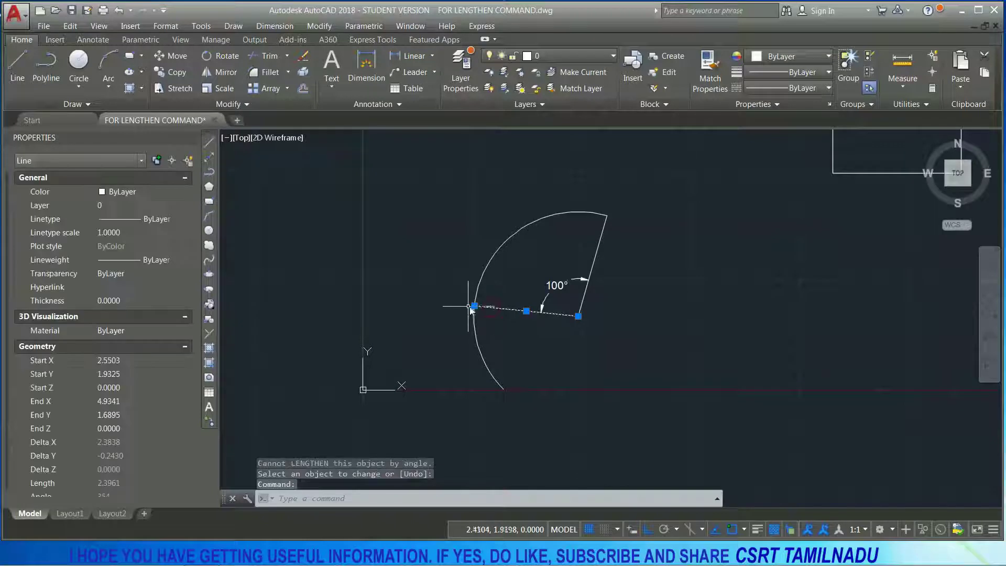
Step: Move the sector's lower edge endpoint down to the arc's end, opening the angle to 150°
left_click(474, 305)
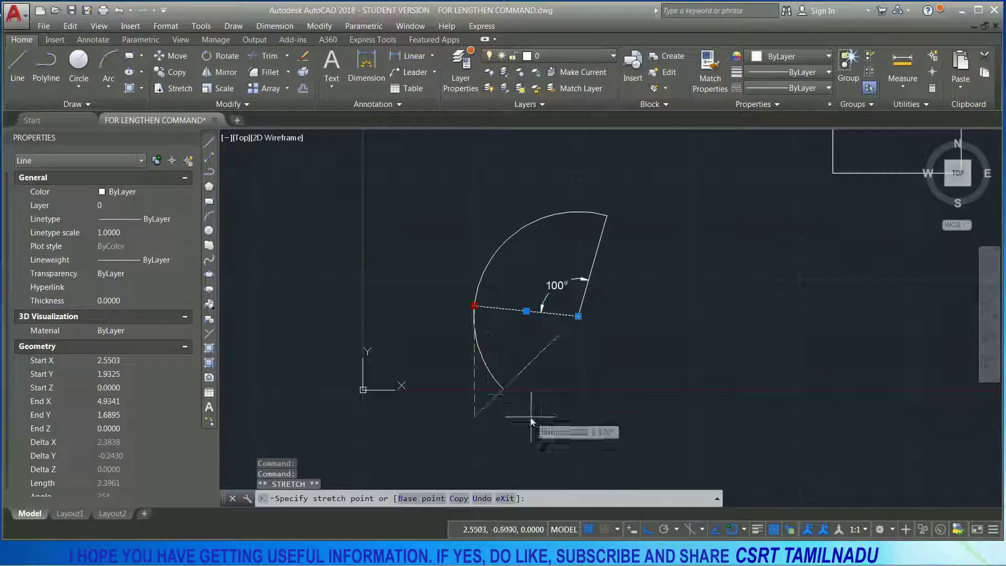
left_click(504, 389)
key("Escape")
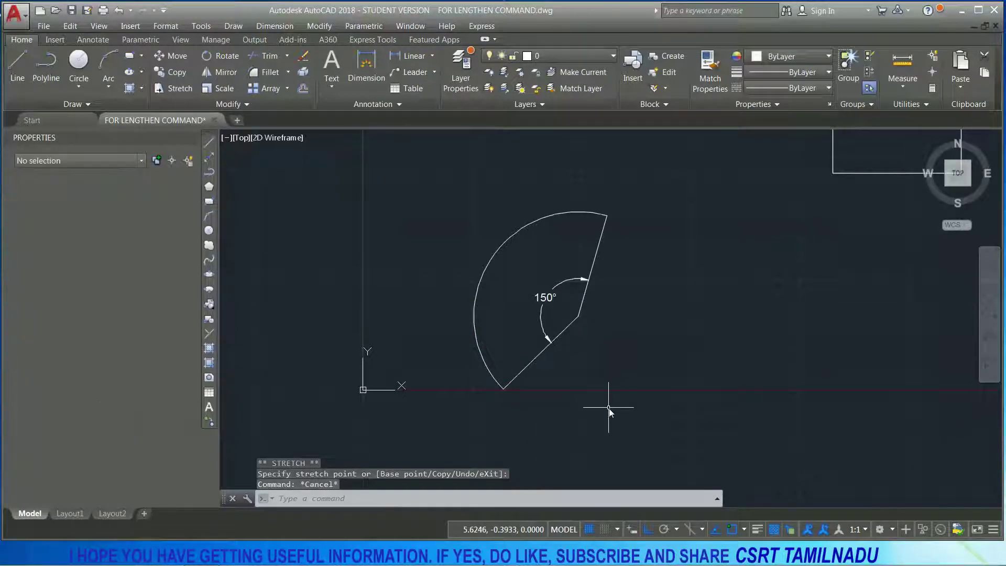
scroll(601, 406, "down", 2)
scroll(601, 408, "down", 2)
scroll(567, 269, "up", 4)
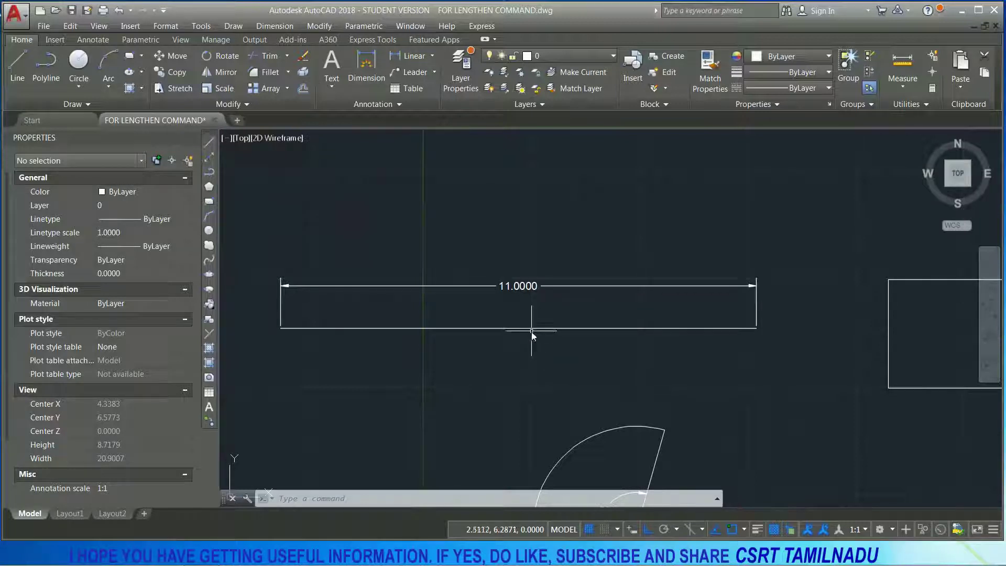
Step: Shorten the line at its left end with a LENGTHEN delta of -3, to 8.0000
type("len")
key("Return")
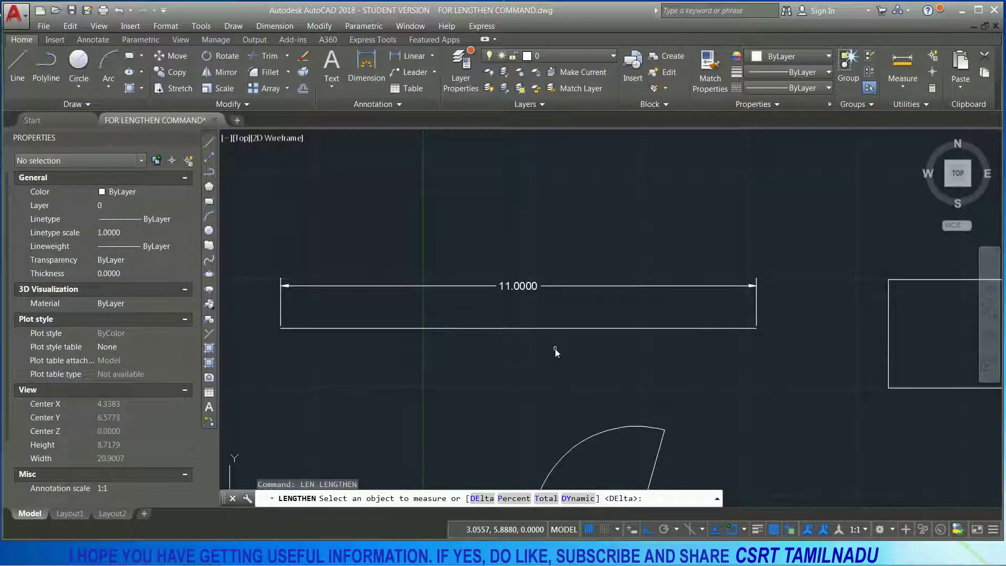
left_click(480, 498)
type("-3")
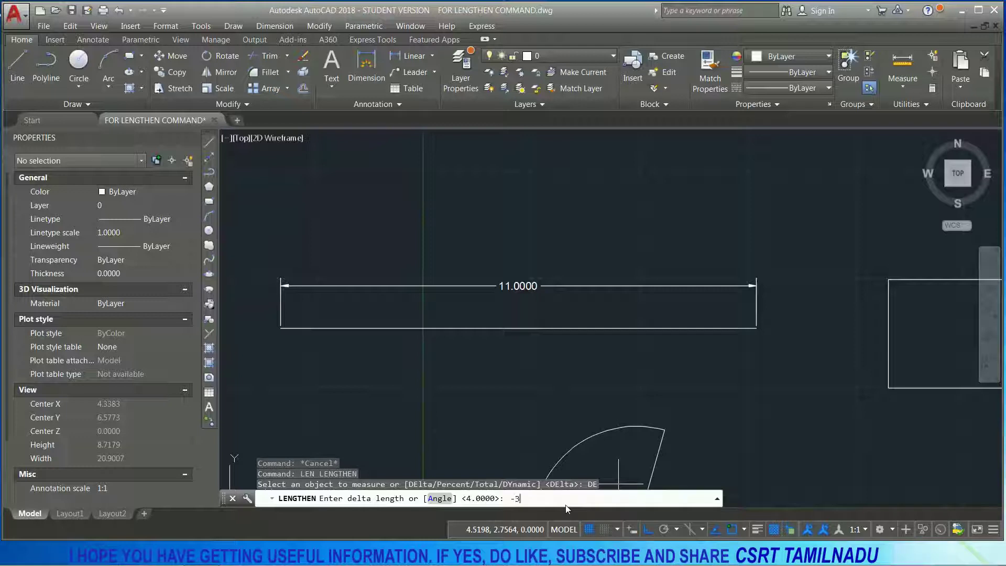
key("Return")
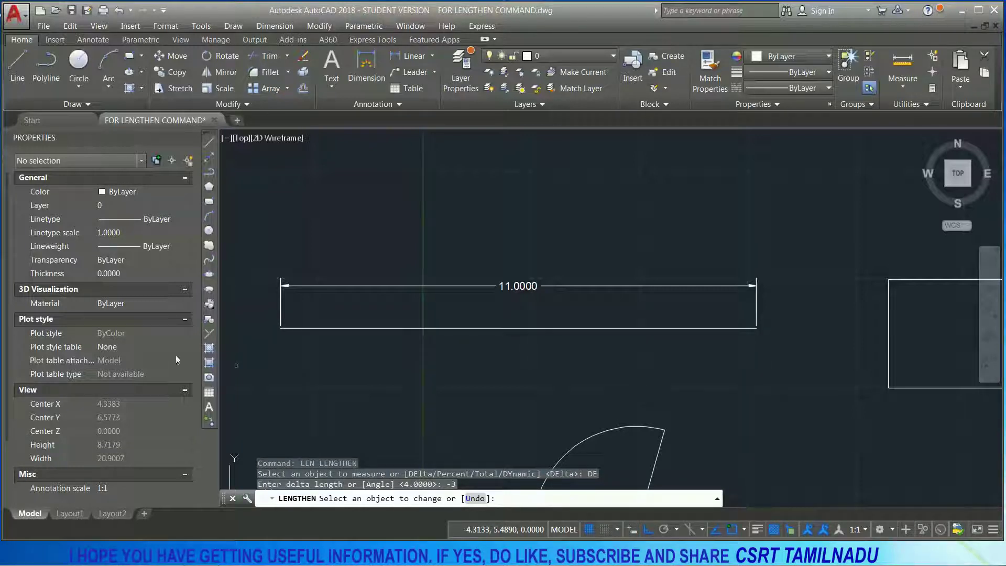
left_click(301, 328)
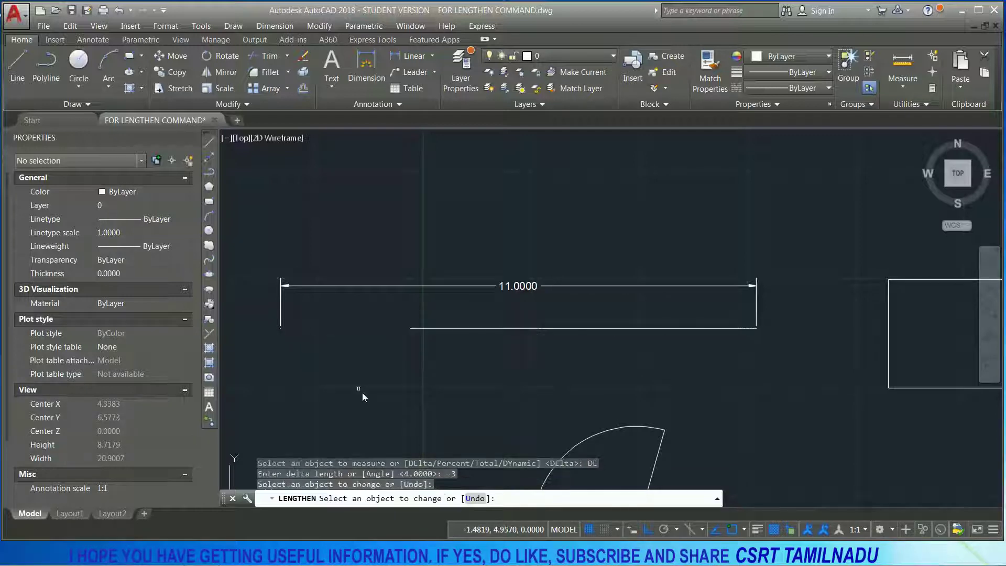
key("Return")
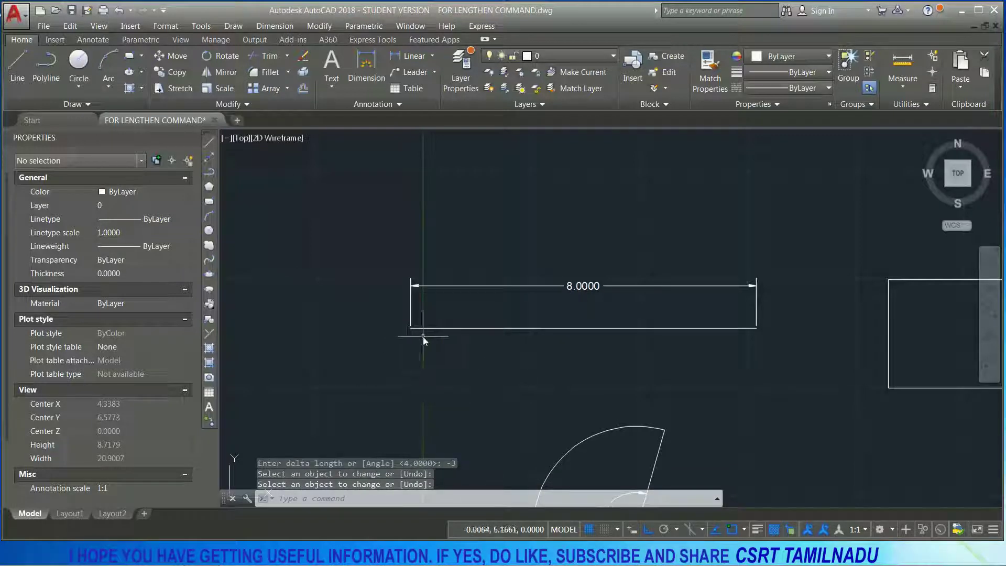
scroll(553, 313, "down", 2)
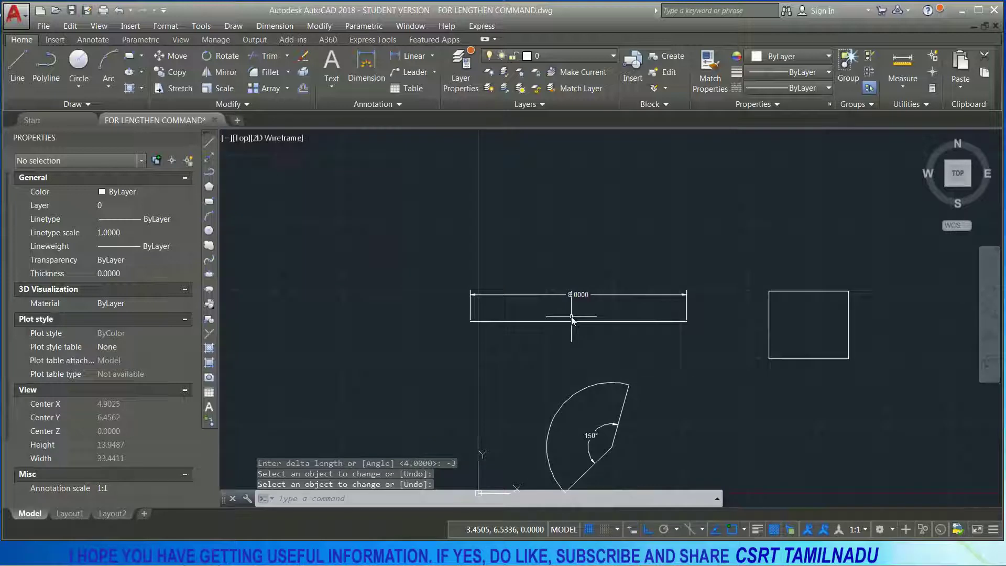
scroll(571, 316, "up", 4)
Step: Halve the line from its right end with LENGTHEN Percent 50, to 4.0000
type("len")
key("Return")
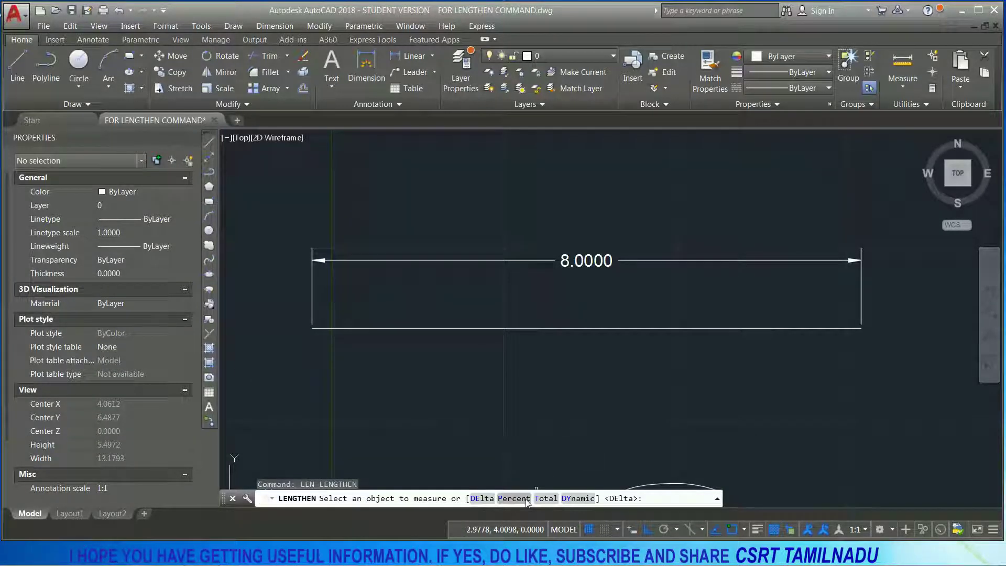
left_click(519, 497)
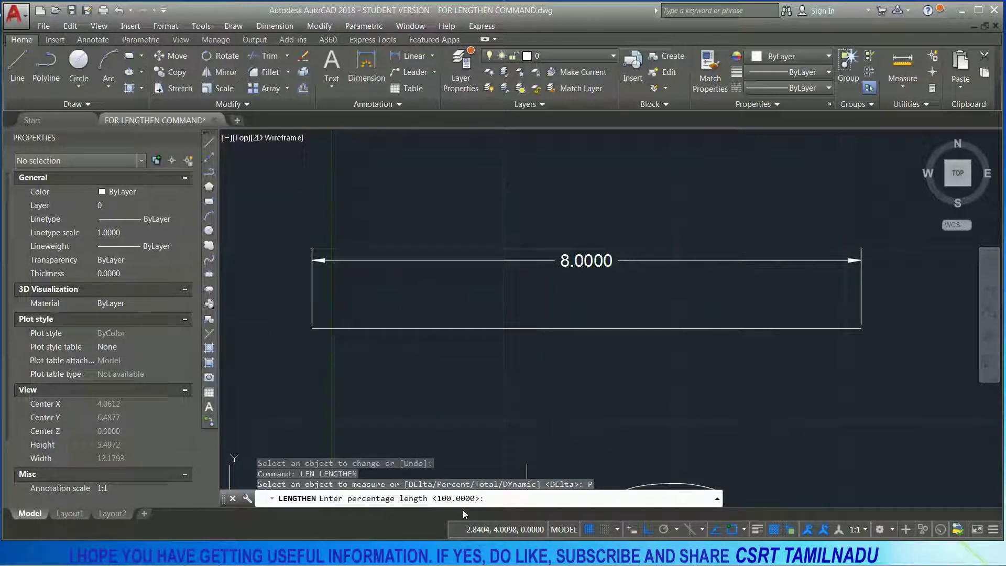
scroll(614, 388, "down", 3)
scroll(633, 398, "down", 2)
scroll(506, 353, "up", 4)
scroll(506, 351, "down", 2)
middle_click_drag(505, 353, 609, 389)
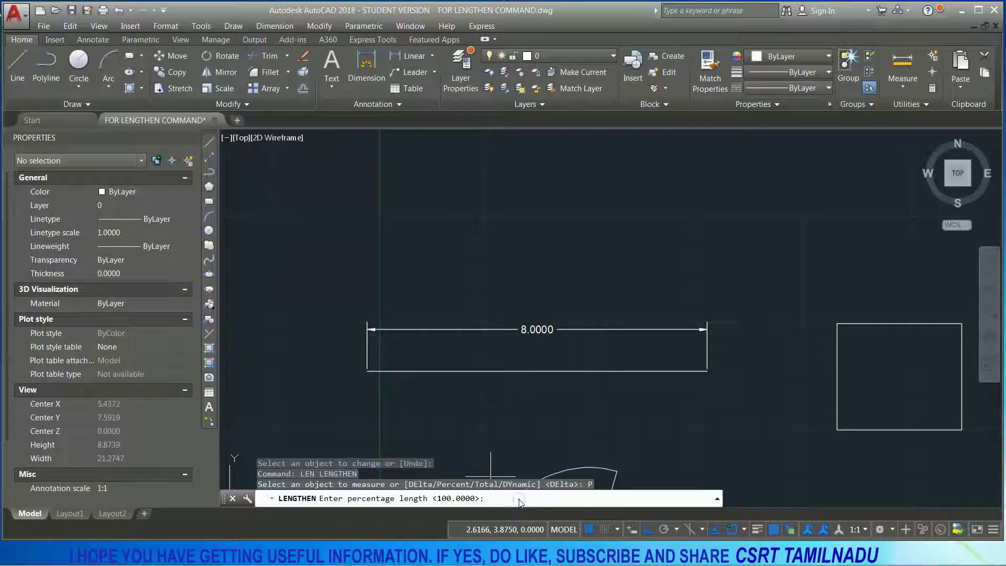
type("50")
key("Return")
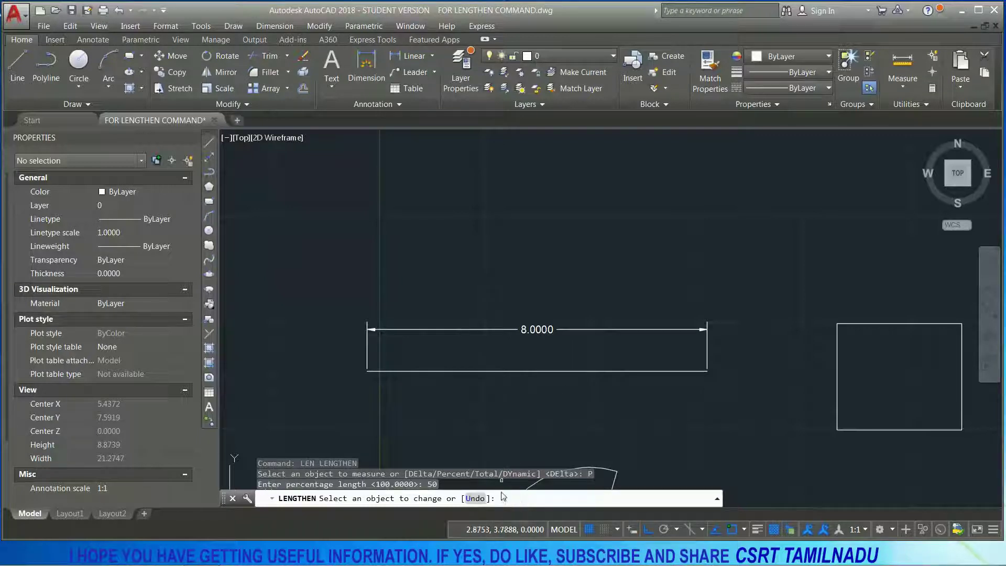
left_click(642, 372)
key("Return")
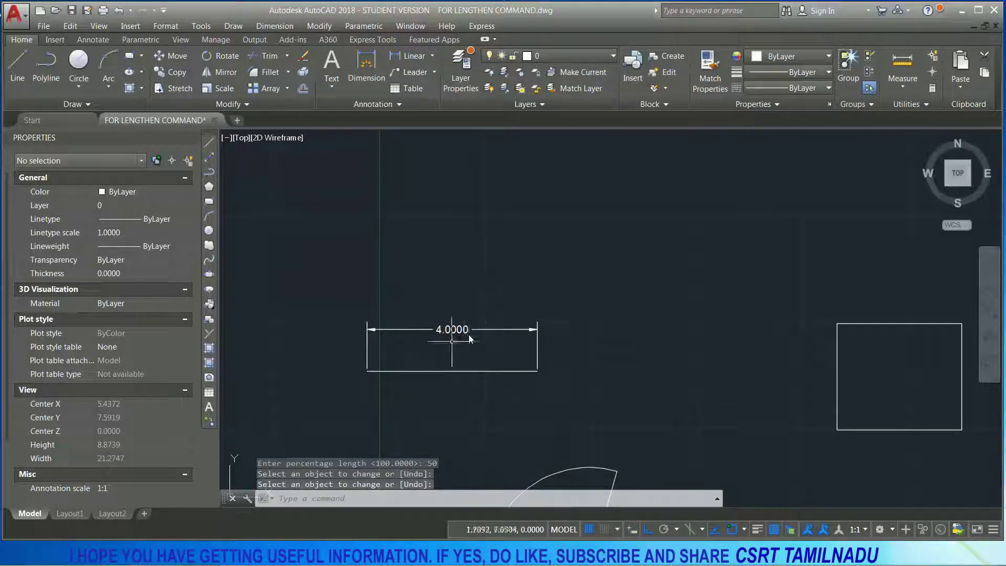
key("Return")
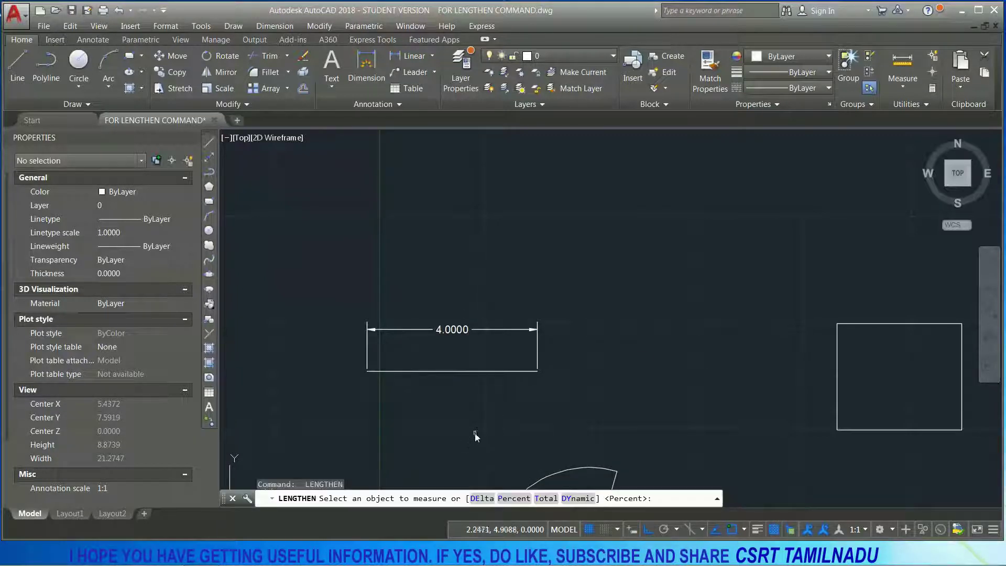
Step: Stretch the line from its right end with LENGTHEN Percent 150, to 6.0000
left_click(511, 499)
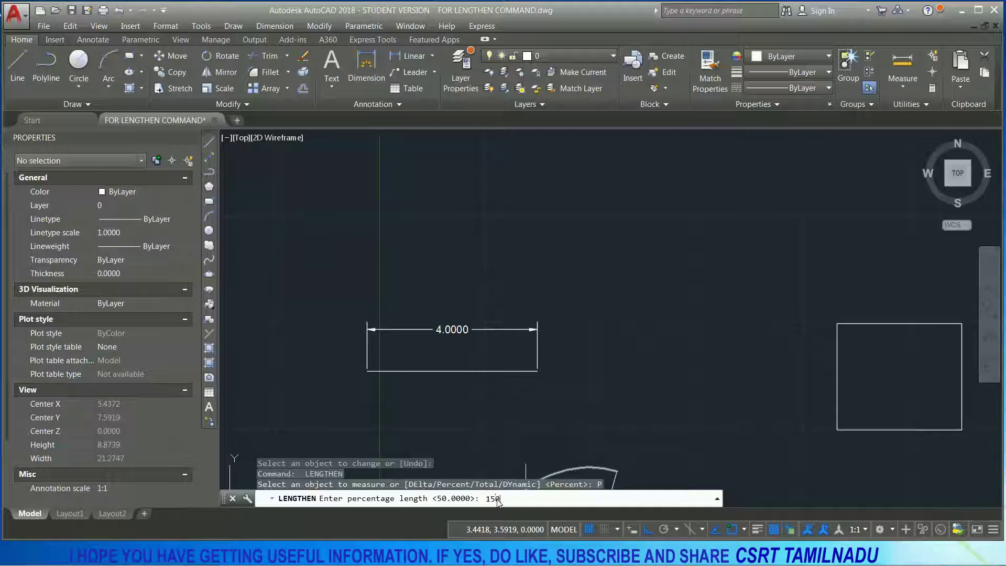
key("Return")
left_click(536, 370)
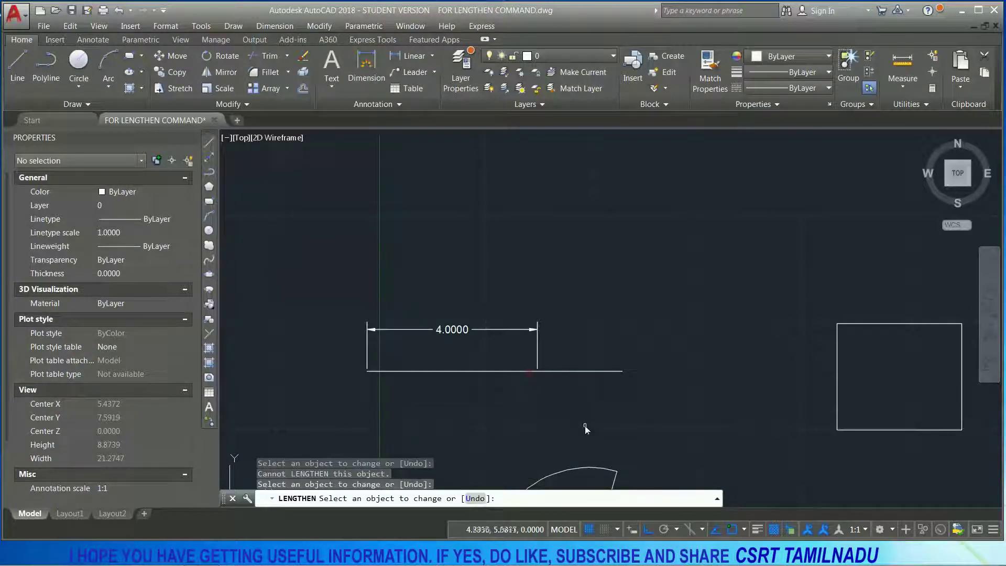
key("Return")
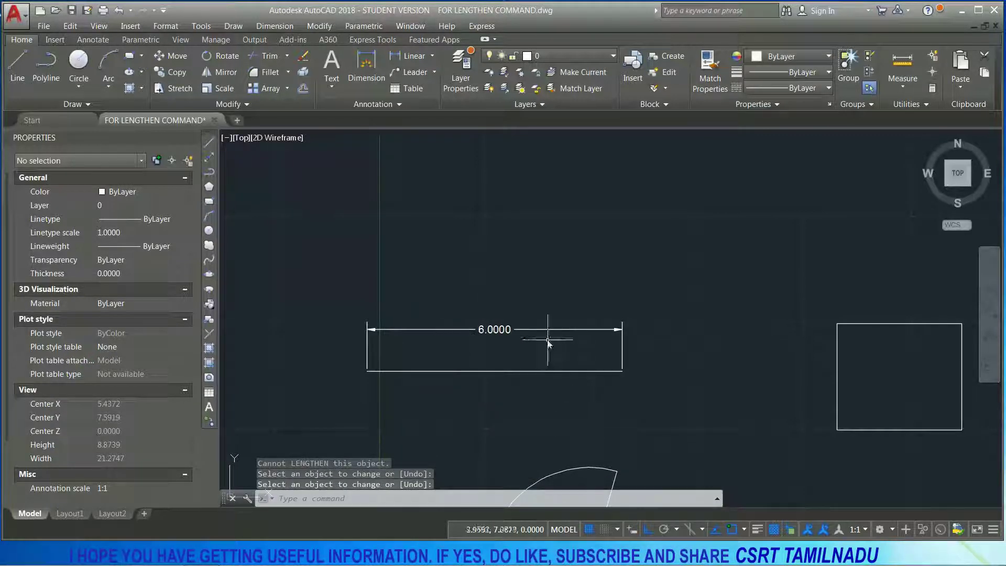
scroll(548, 343, "down", 3)
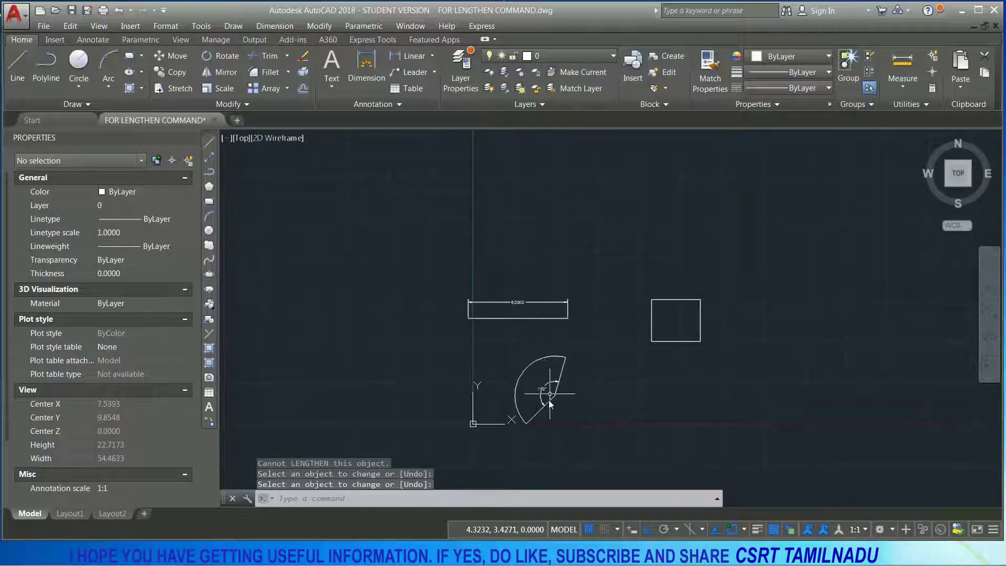
Step: Shorten the sector's arc to 50 percent of its length with LENGTHEN's Percent option
scroll(544, 390, "up", 5)
scroll(503, 388, "down", 3)
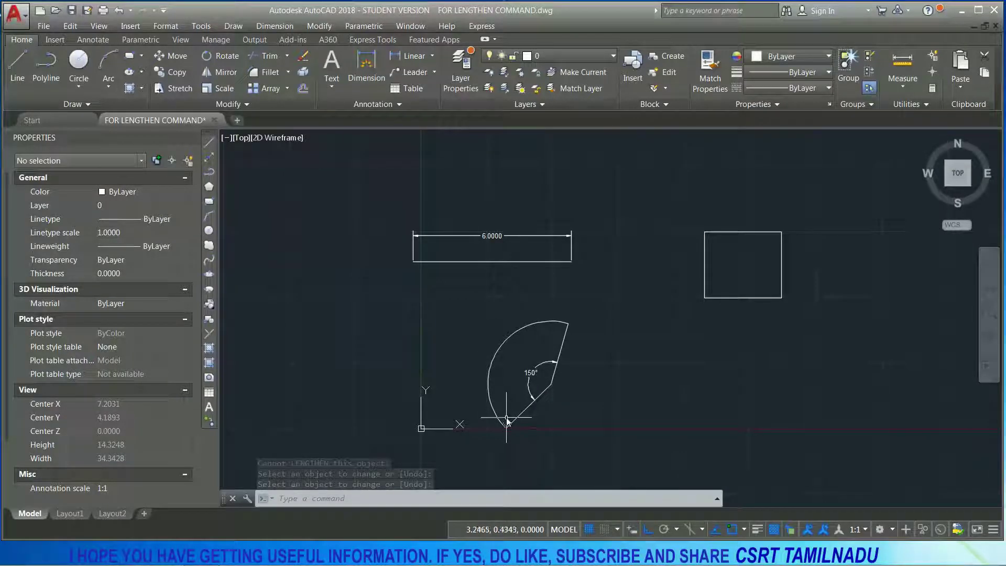
key("Return")
type("P")
key("Return")
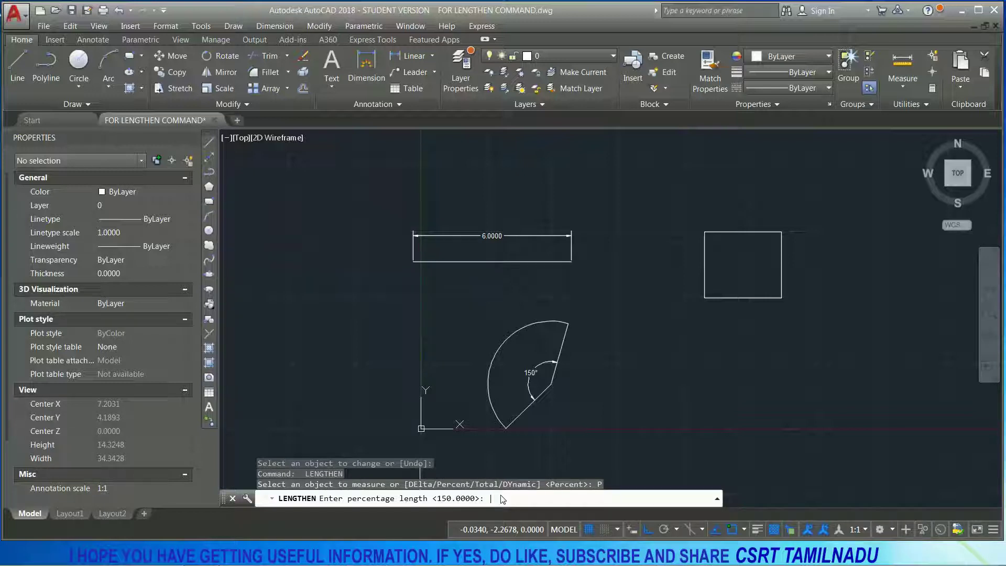
type("0")
key("Return")
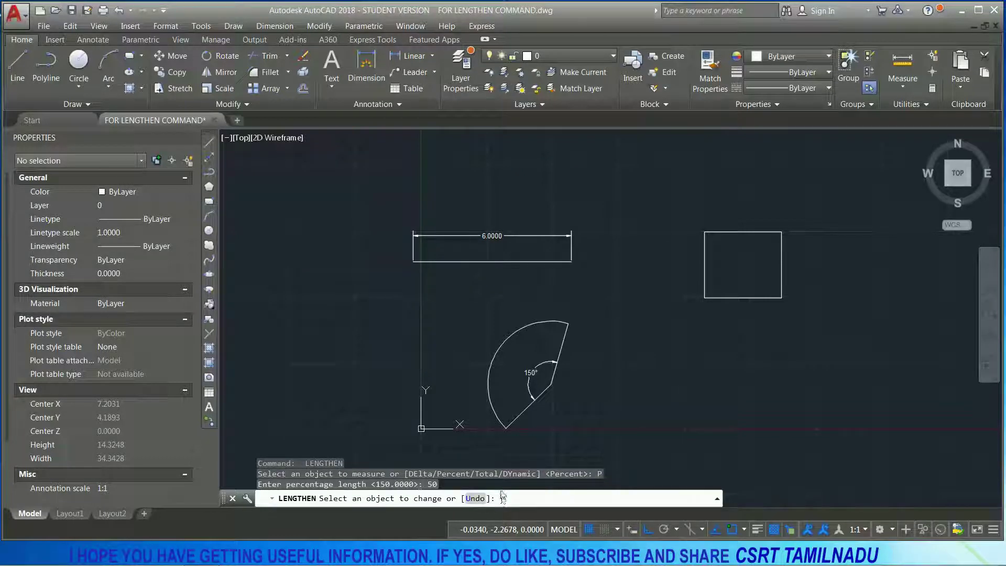
left_click(499, 401)
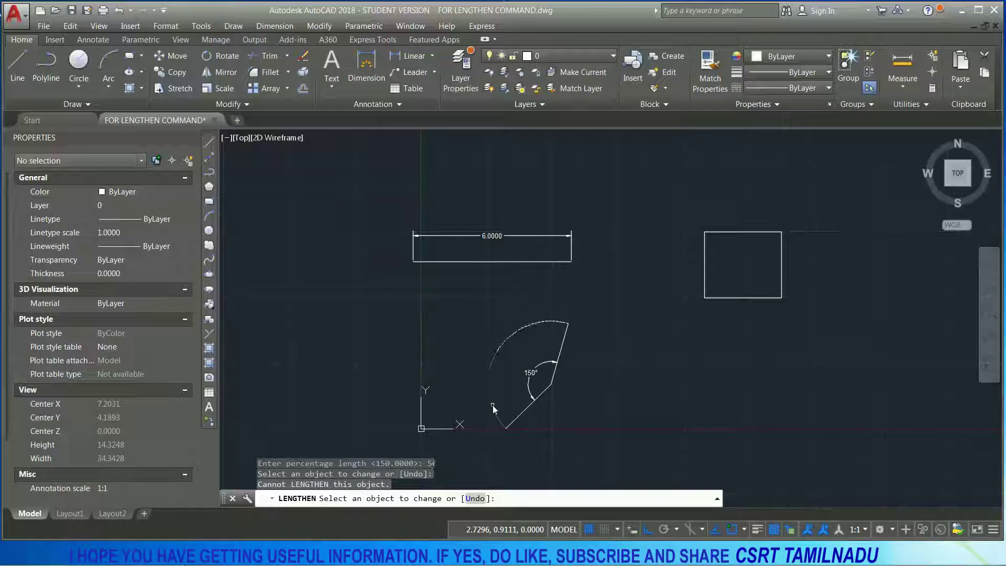
left_click(493, 405)
key("Return")
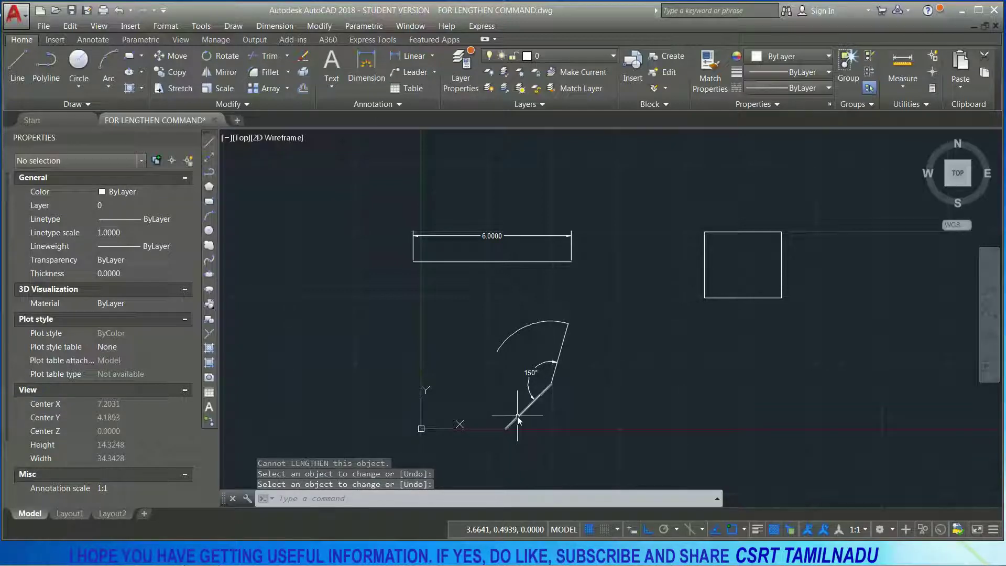
Step: Grip-stretch the sector's lower line end onto the arc's left endpoint, closing a 75° sector
left_click(517, 416)
left_click(504, 431)
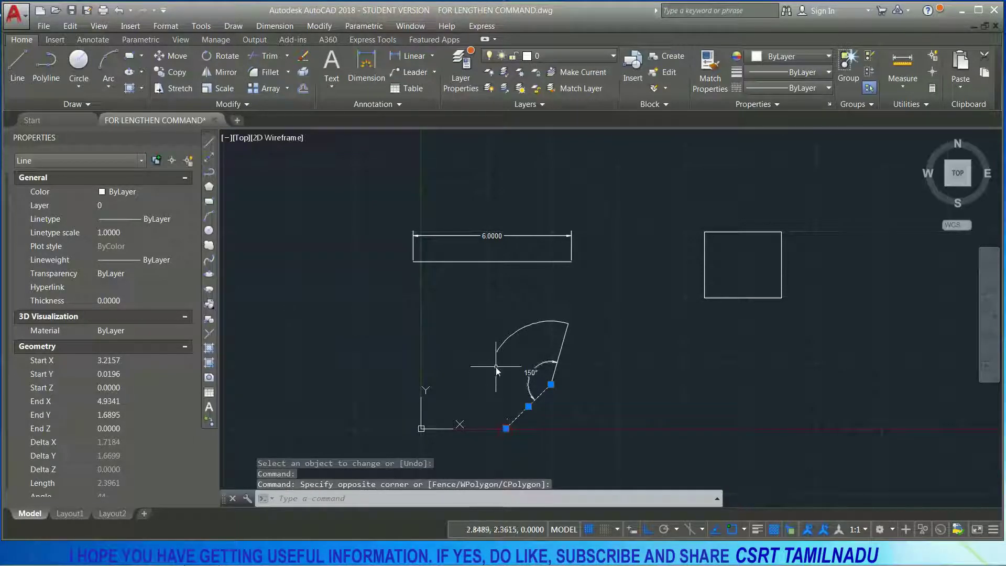
left_click(505, 428)
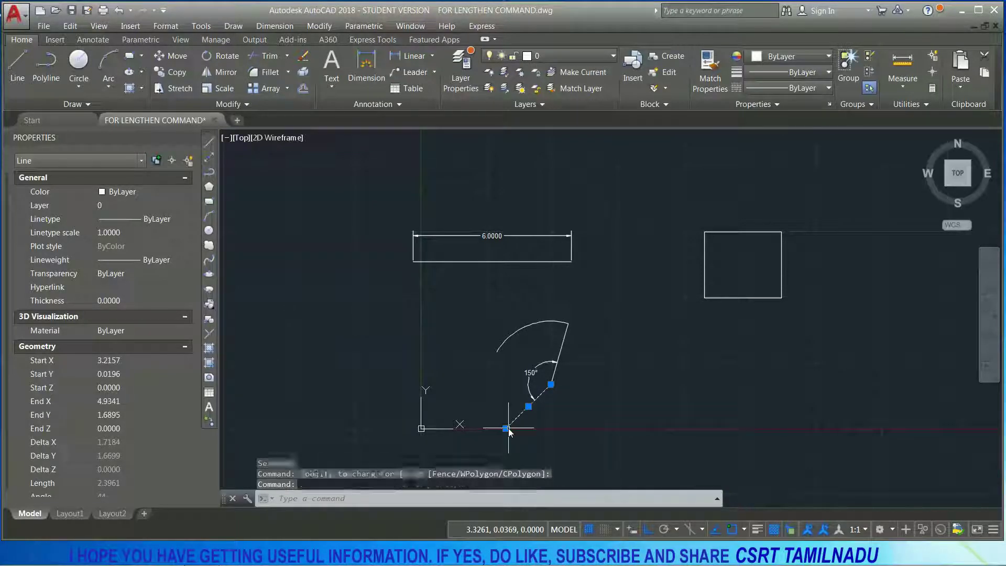
left_click(497, 351)
scroll(546, 345, "up", 5)
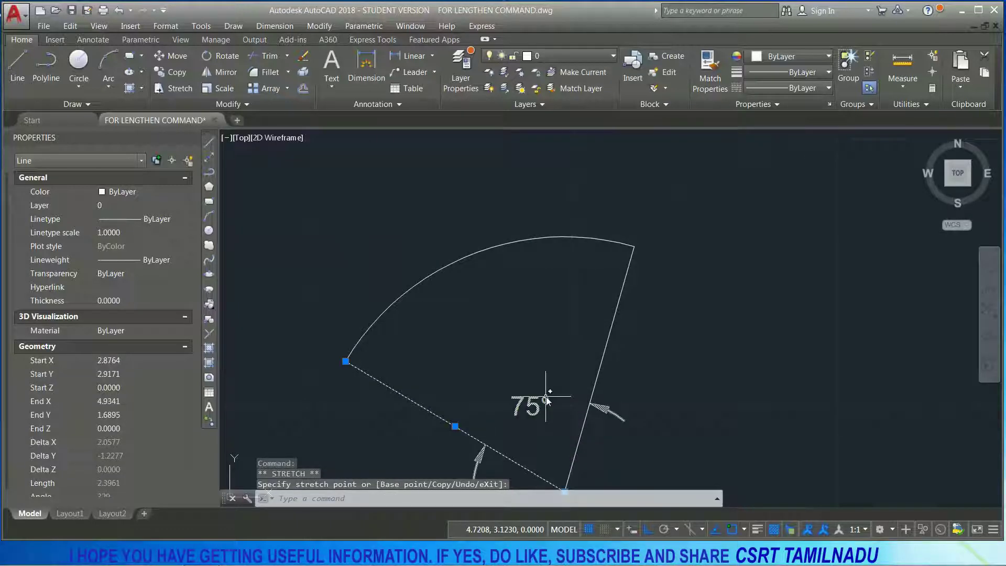
scroll(582, 402, "down", 5)
key("Escape")
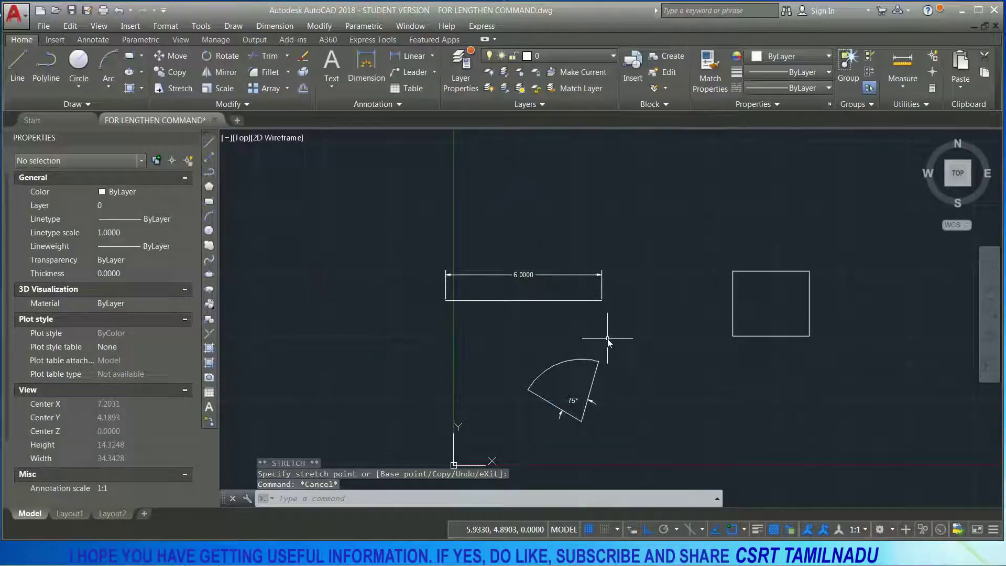
Step: Lengthen the bottom line under the 6.0000 dimension to a total length of 10 with LEN
type("len")
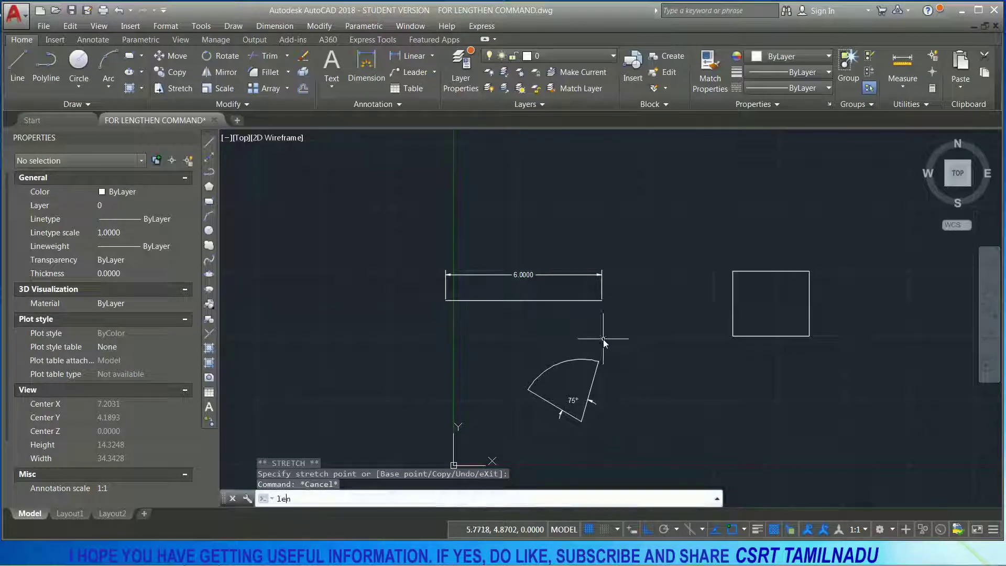
key("Return")
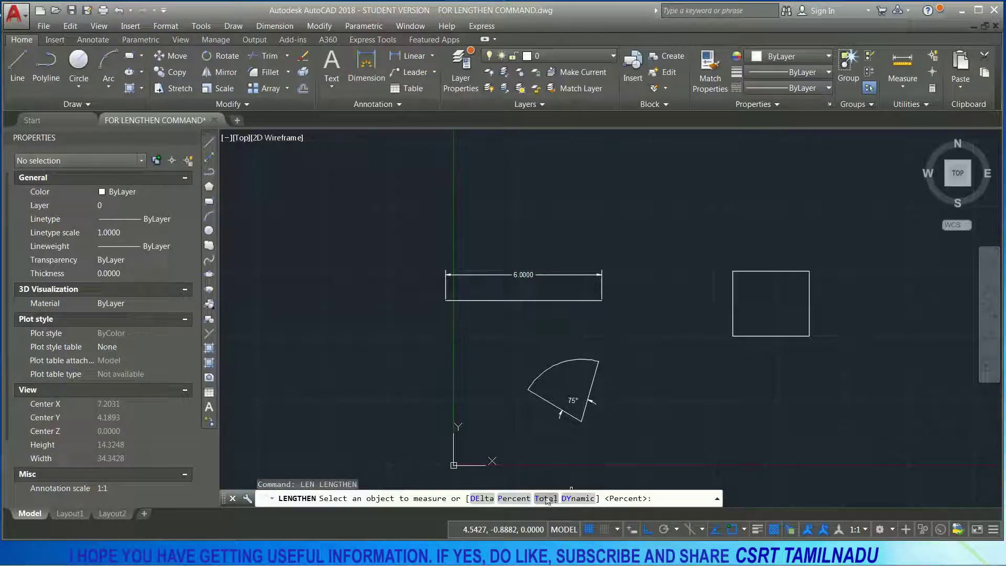
scroll(524, 268, "up", 2)
scroll(523, 269, "up", 5)
scroll(519, 293, "down", 3)
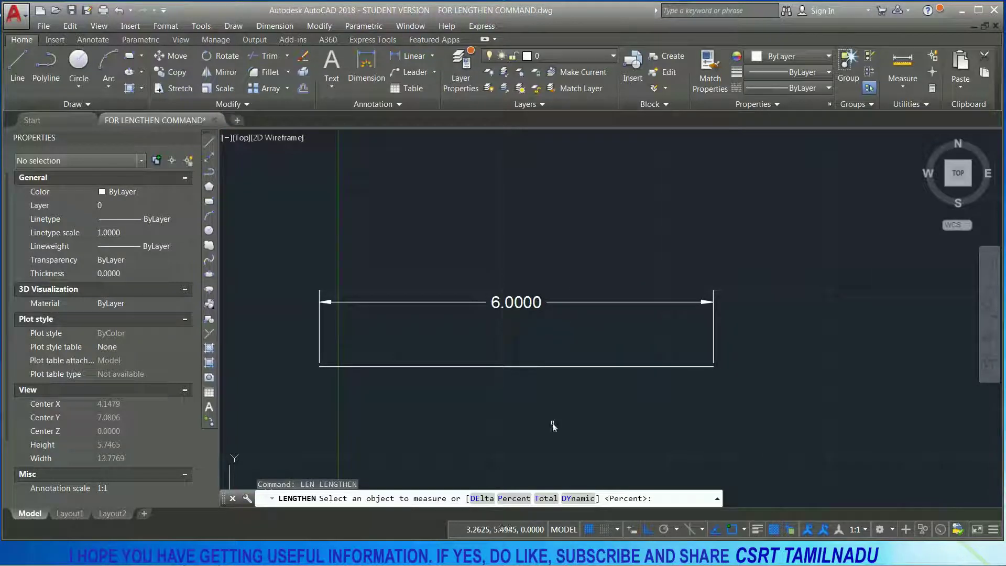
left_click(545, 499)
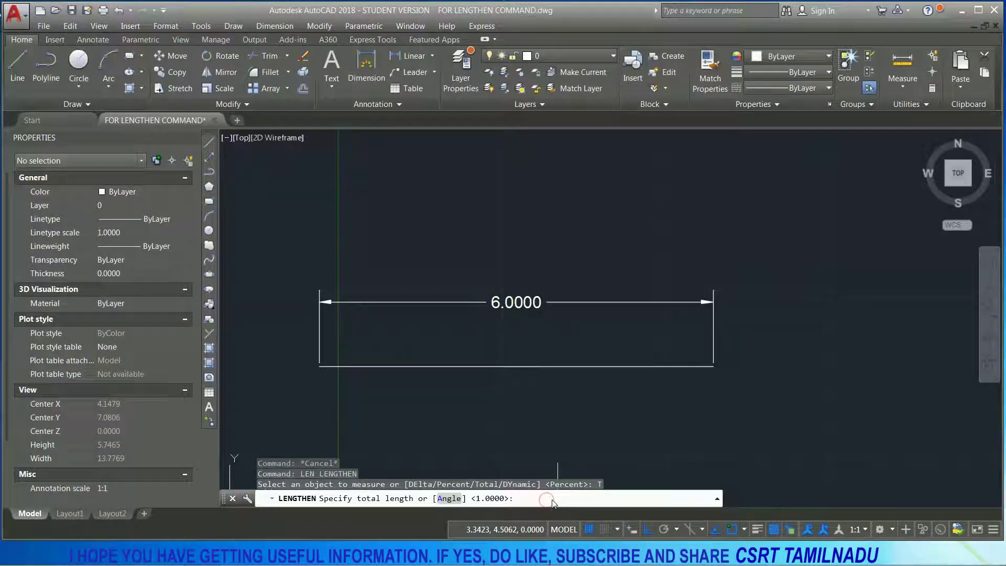
type("10")
key("Return")
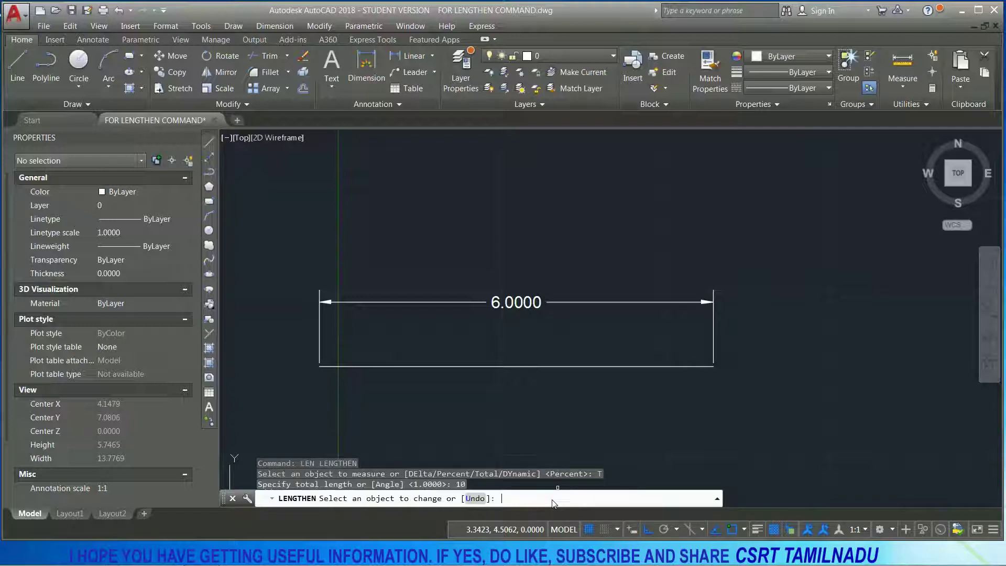
left_click(578, 367)
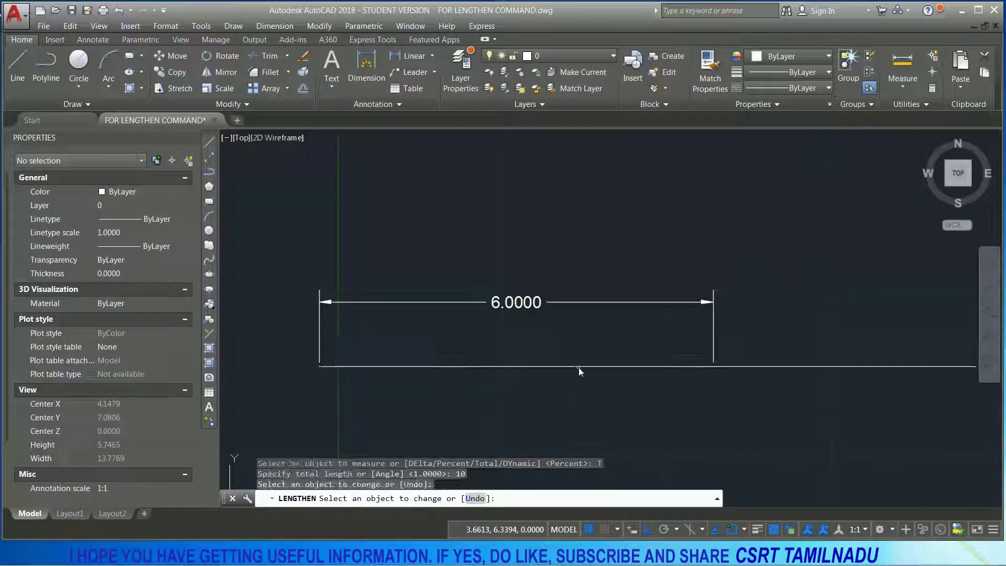
key("Return")
Step: Pan and zoom to bring the lengthened line, rectangle and arc sector into view
scroll(577, 373, "down", 4)
scroll(562, 469, "up", 4)
scroll(563, 468, "down", 3)
middle_click_drag(564, 467, 564, 361)
scroll(571, 393, "down", 3)
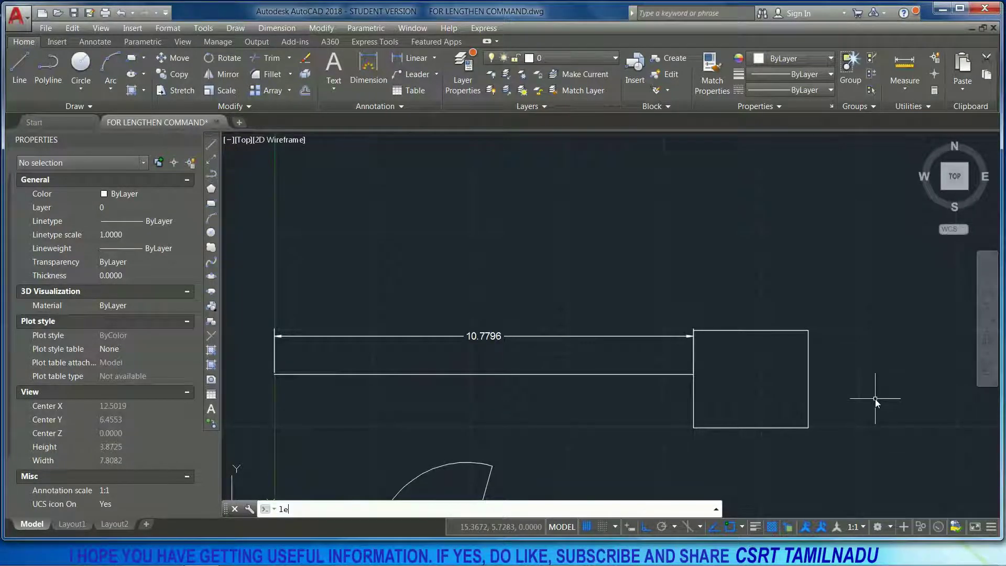
Step: Dynamically drag both ends of the long line inward, leaving it short of the rectangle
type("n")
key("Return")
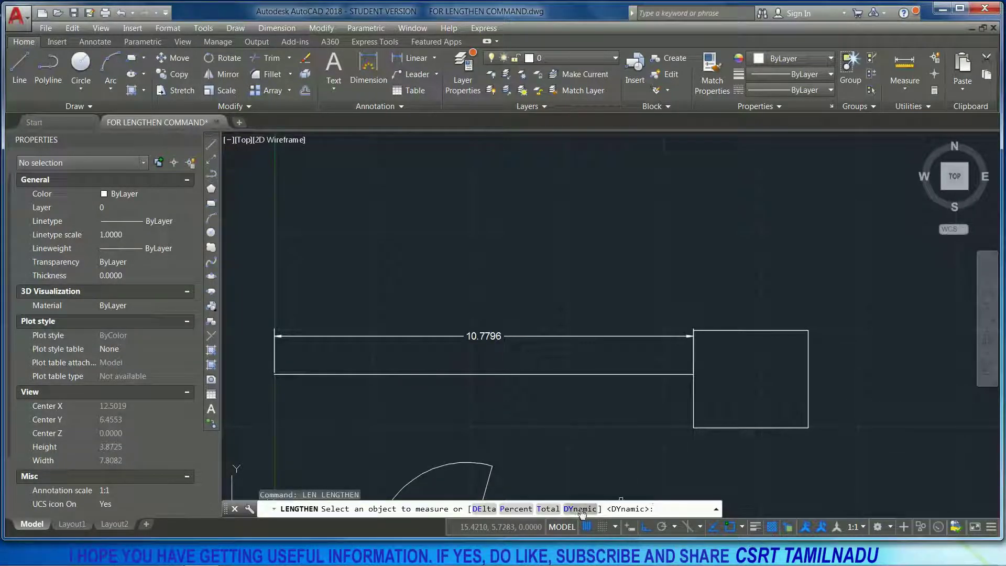
left_click(580, 509)
middle_click_drag(528, 396, 651, 317)
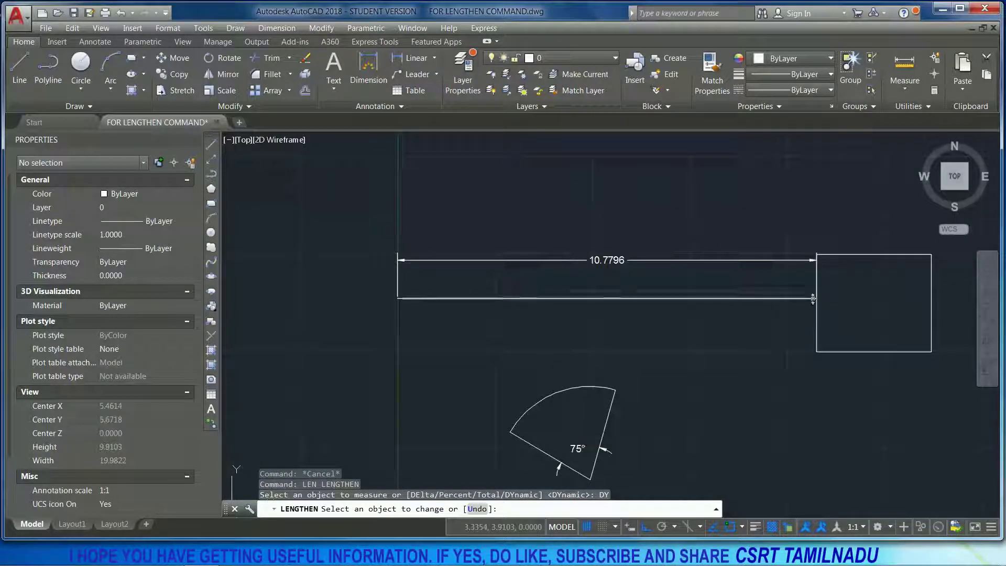
double_click(814, 299)
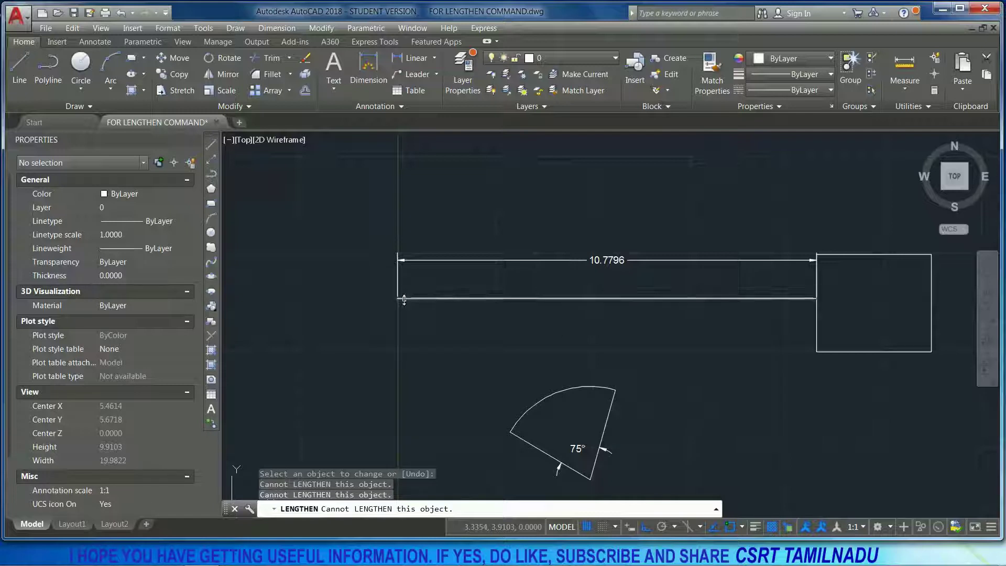
left_click(429, 298)
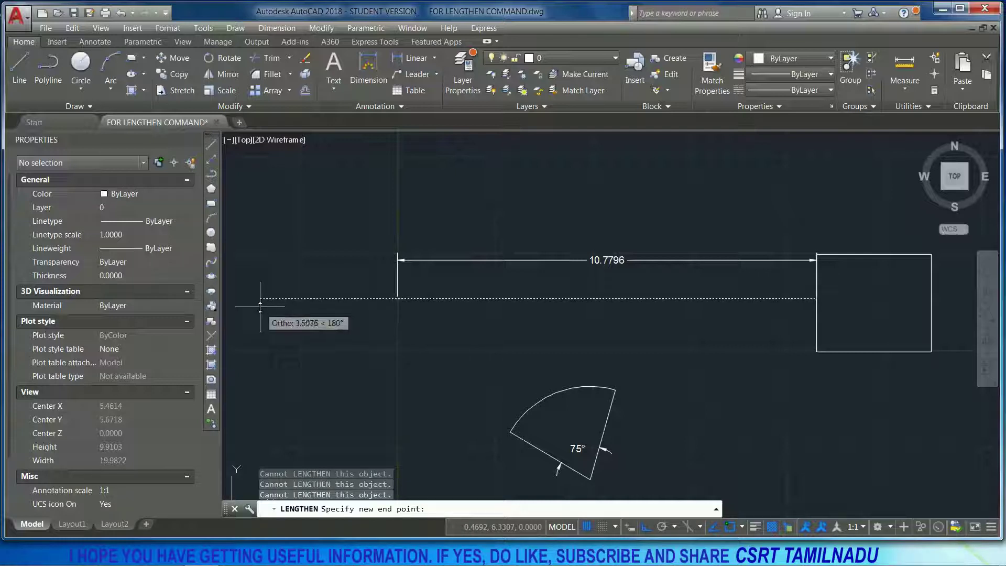
left_click(261, 313)
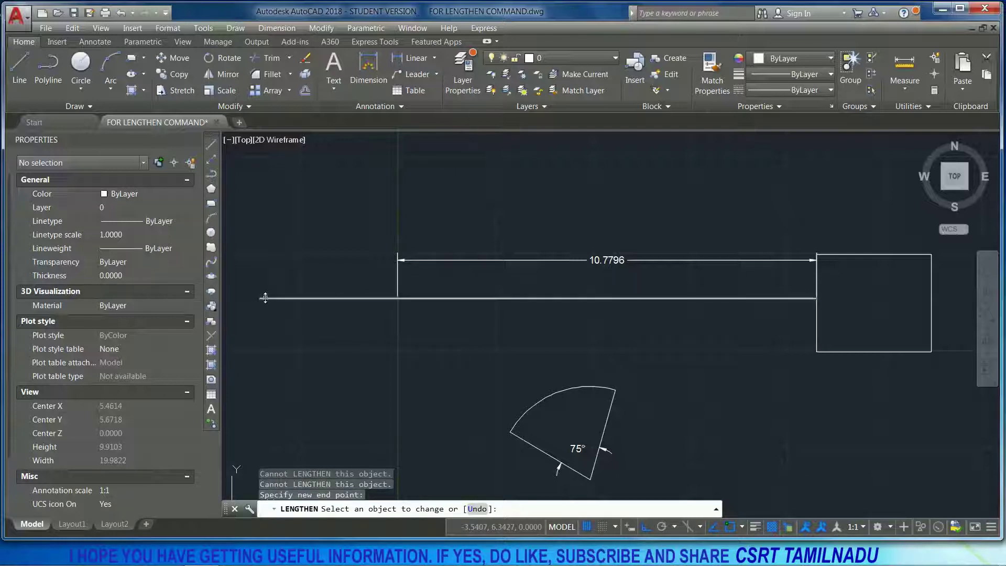
left_click(265, 299)
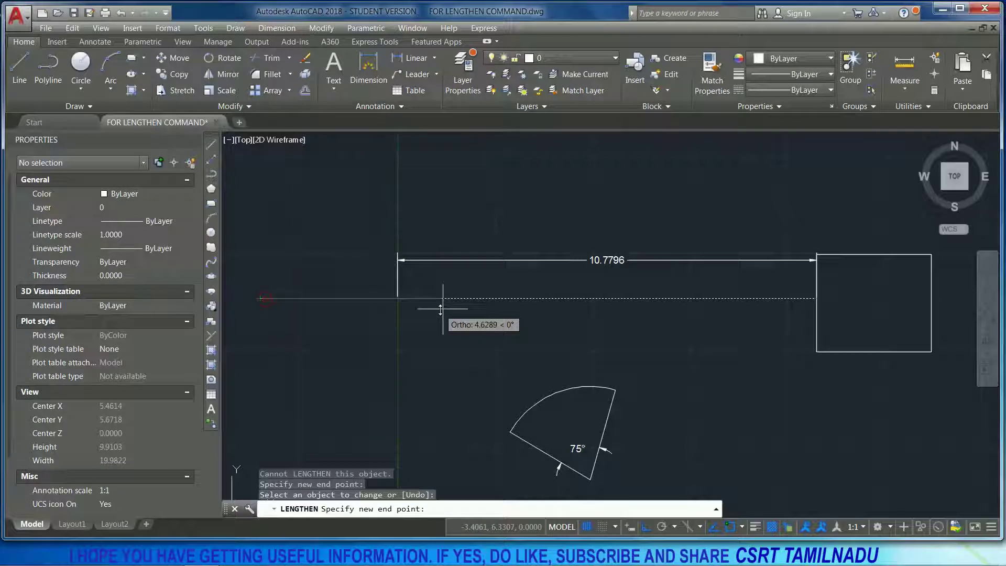
left_click(464, 300)
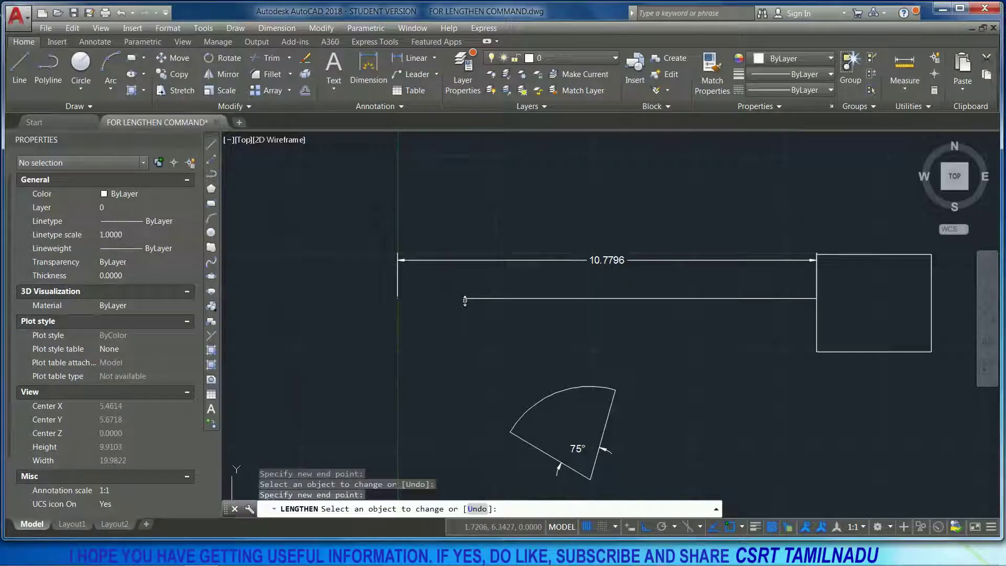
left_click(806, 306)
left_click(700, 313)
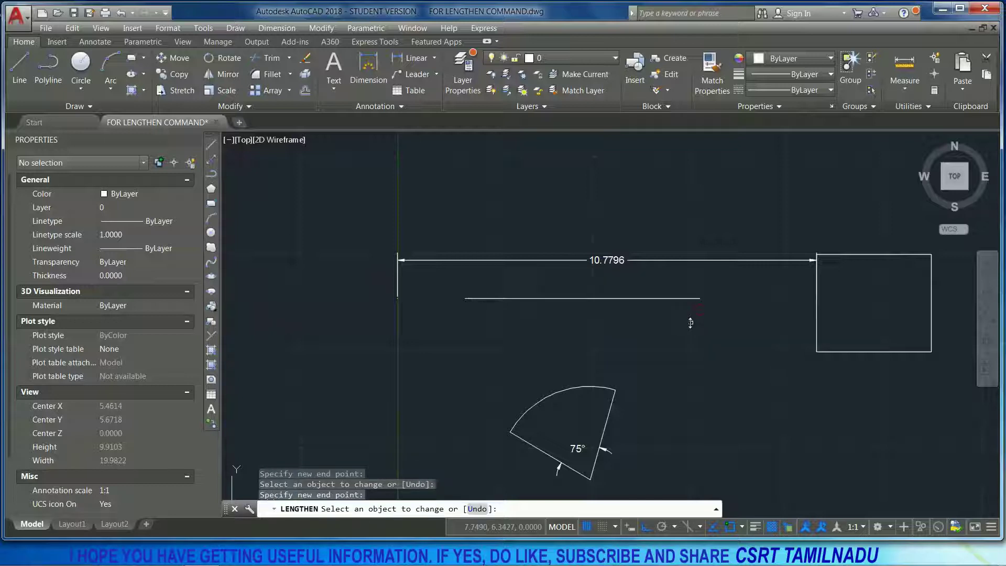